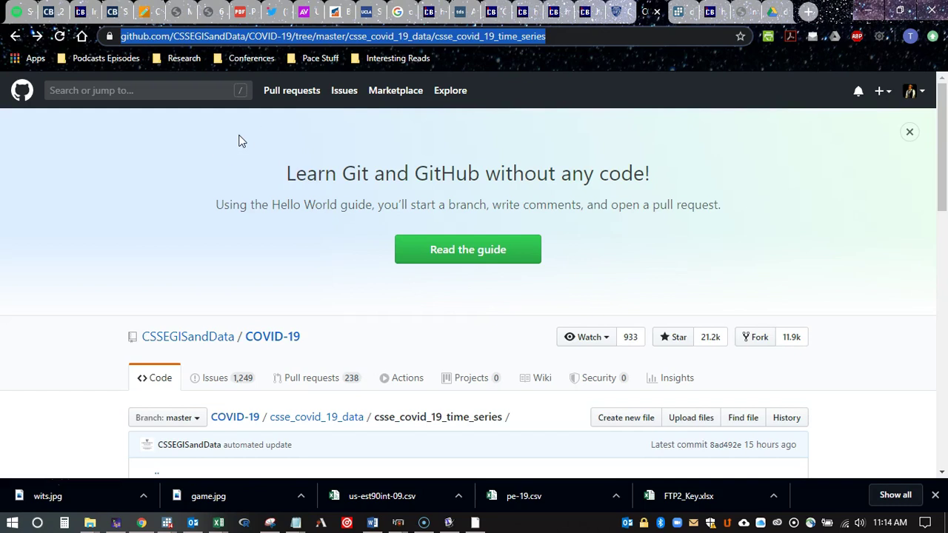
Step: Scroll the csse_covid_19_time_series folder page down to the confirmed, deaths and recovered CSV list
{"action": "scroll", "coordinate": [101, 216], "scroll_direction": "down", "scroll_amount": 2}
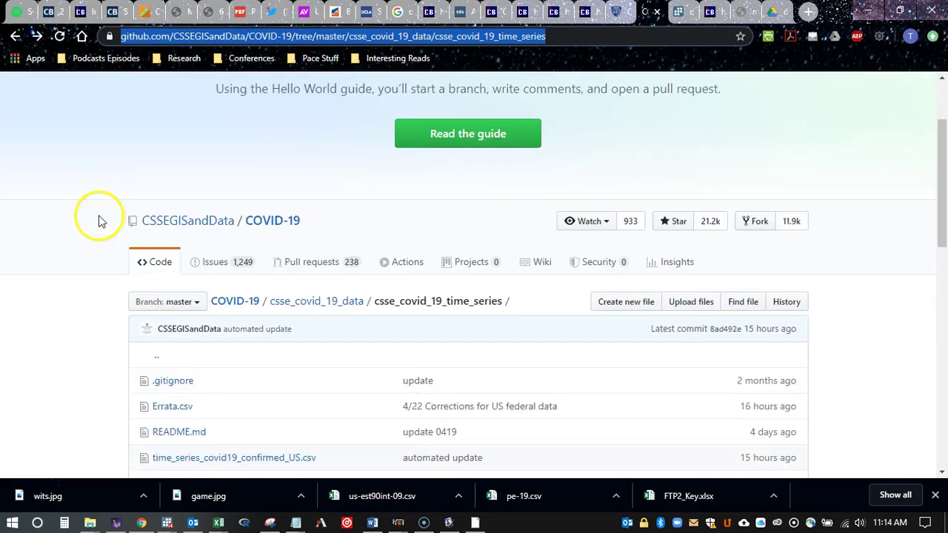
{"action": "scroll", "coordinate": [93, 226], "scroll_direction": "down", "scroll_amount": 1}
{"action": "scroll", "coordinate": [92, 226], "scroll_direction": "up", "scroll_amount": 1}
{"action": "scroll", "coordinate": [89, 225], "scroll_direction": "down", "scroll_amount": 4}
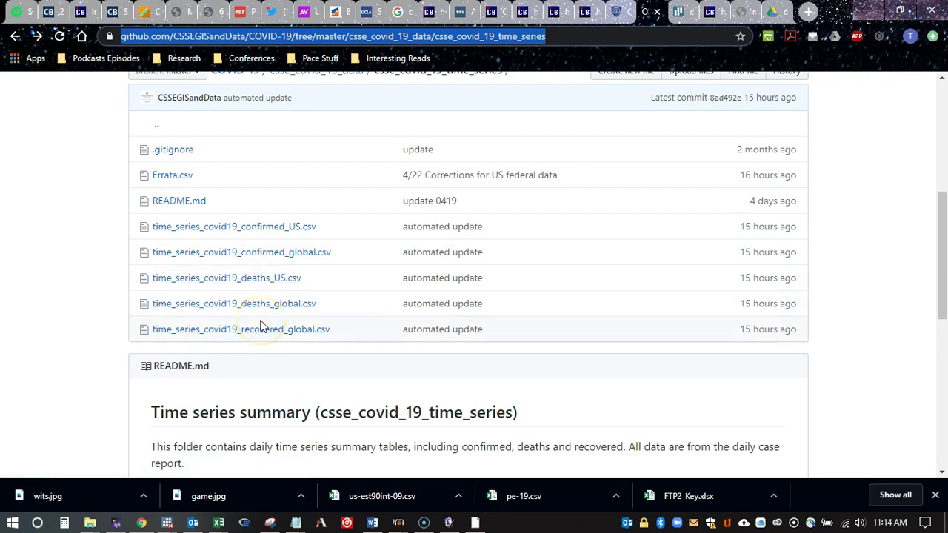
Step: Open time_series_covid19_confirmed_US.csv and scroll through its daily confirmed counts per US location
{"action": "left_click", "coordinate": [248, 230]}
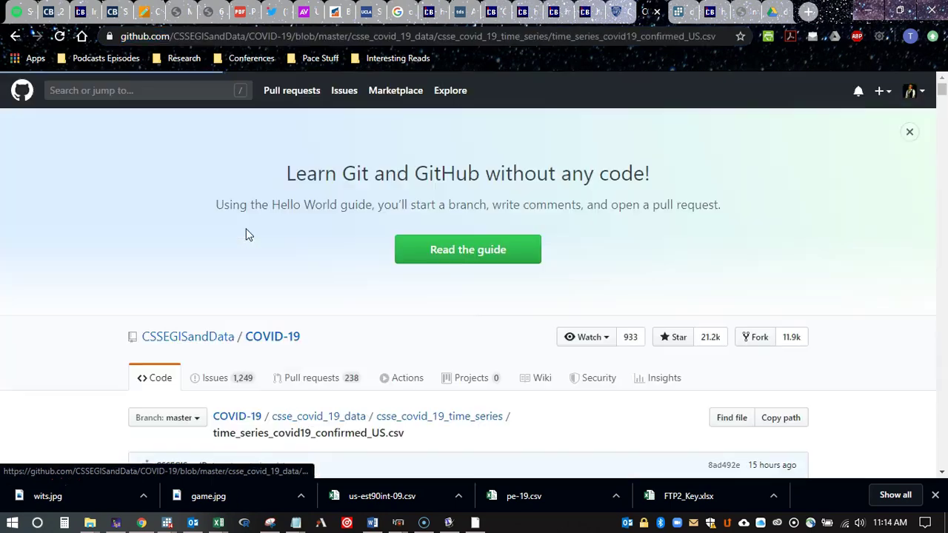
{"action": "scroll", "coordinate": [102, 281], "scroll_direction": "down", "scroll_amount": 3}
{"action": "scroll", "coordinate": [104, 280], "scroll_direction": "down", "scroll_amount": 3}
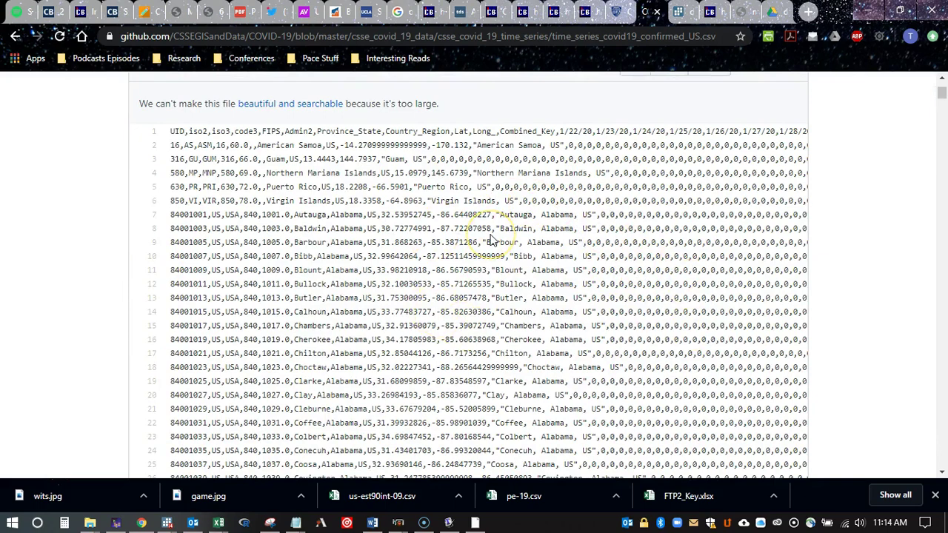
{"action": "scroll", "coordinate": [493, 239], "scroll_direction": "up", "scroll_amount": 3}
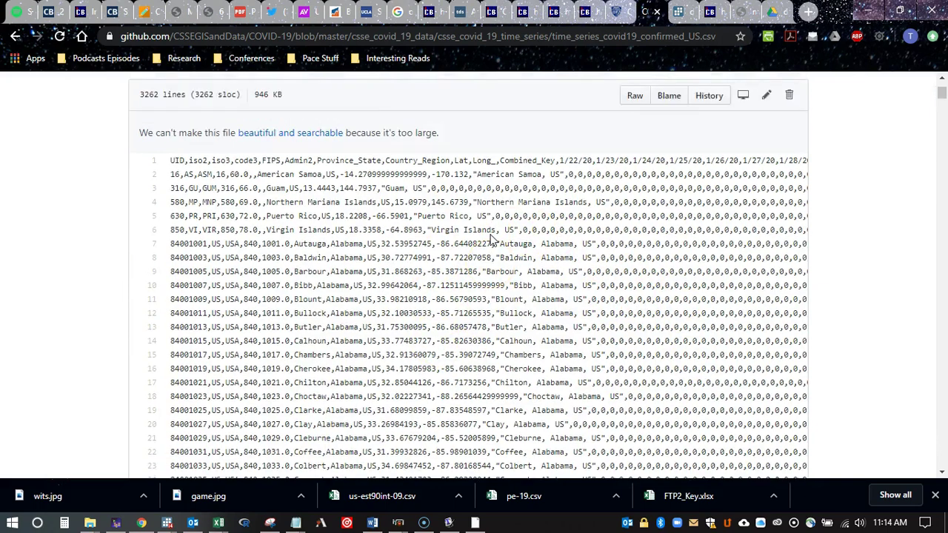
{"action": "left_click", "coordinate": [634, 303]}
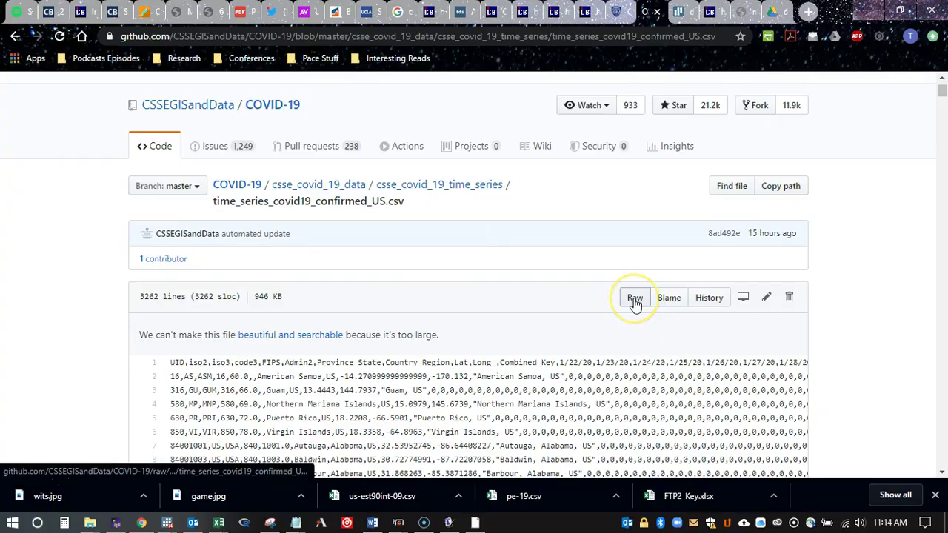
{"action": "scroll", "coordinate": [522, 362], "scroll_direction": "down", "scroll_amount": 20}
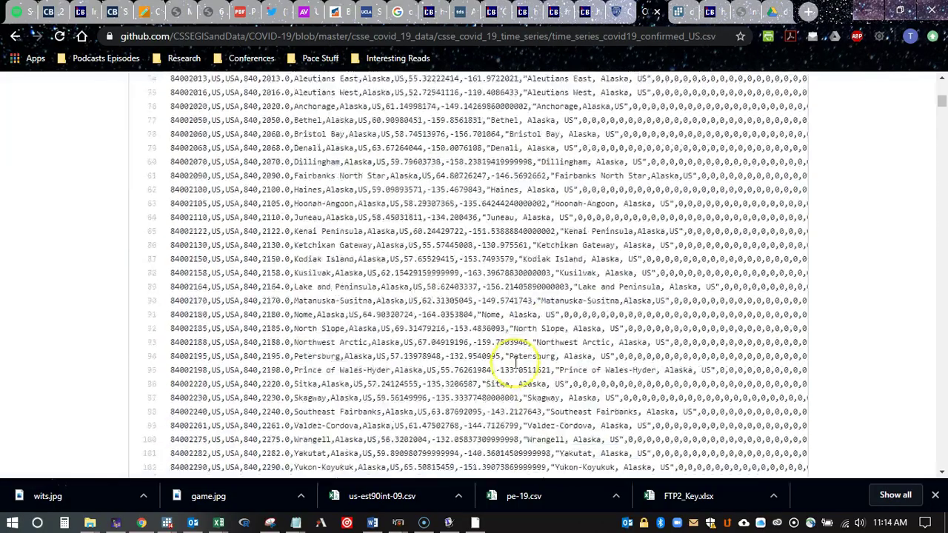
{"action": "scroll", "coordinate": [519, 363], "scroll_direction": "down", "scroll_amount": 20}
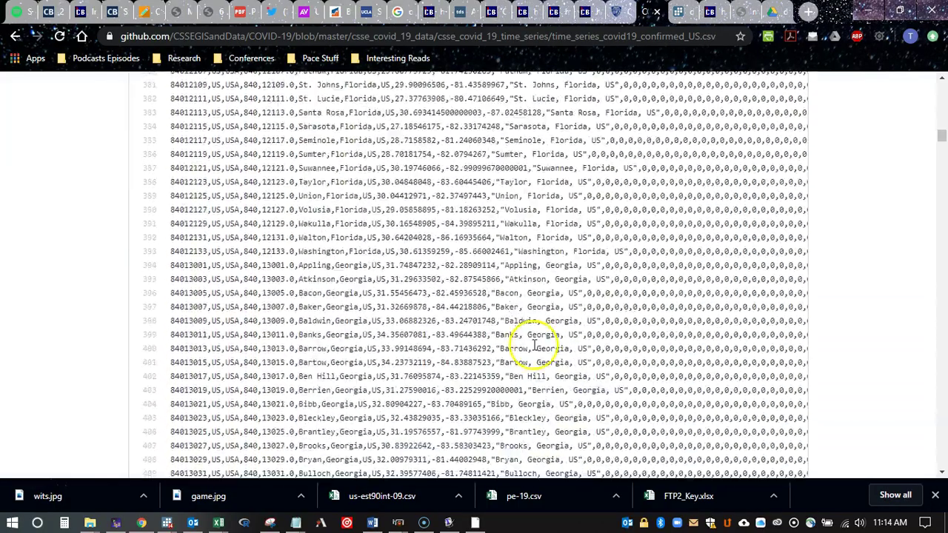
{"action": "left_click_drag", "start_coordinate": [942, 135], "coordinate": [943, 83]}
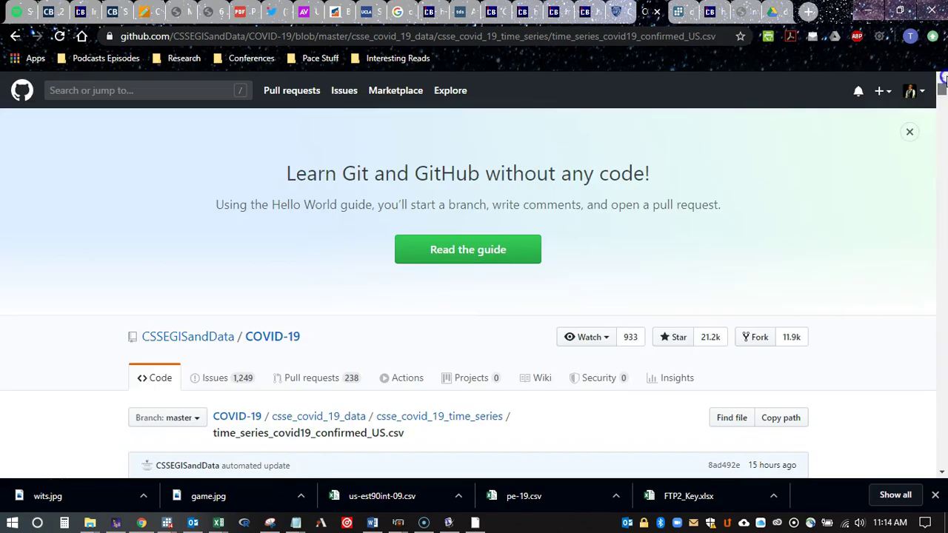
{"action": "scroll", "coordinate": [643, 409], "scroll_direction": "down", "scroll_amount": 3}
Step: Switch the confirmed US CSV to its Raw plain-text view
{"action": "left_click", "coordinate": [635, 299]}
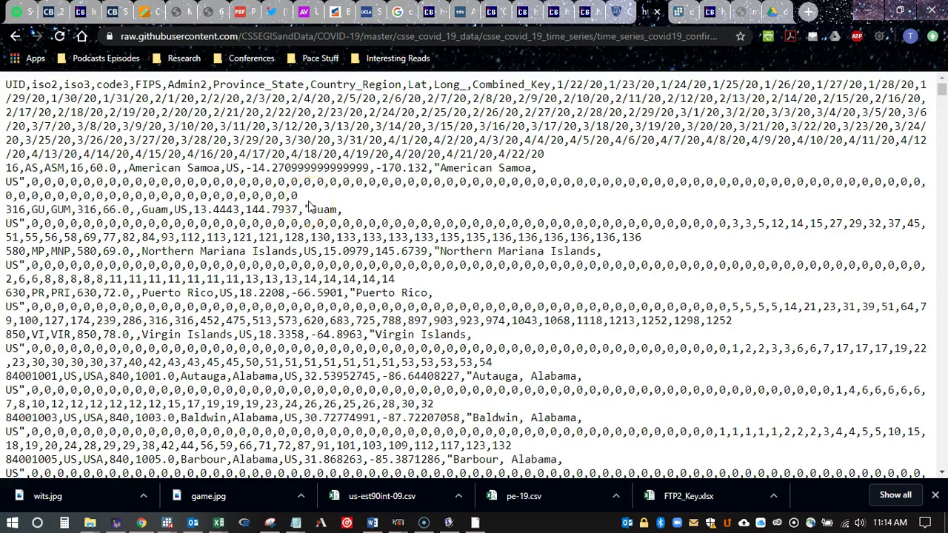
{"action": "right_click", "coordinate": [310, 208]}
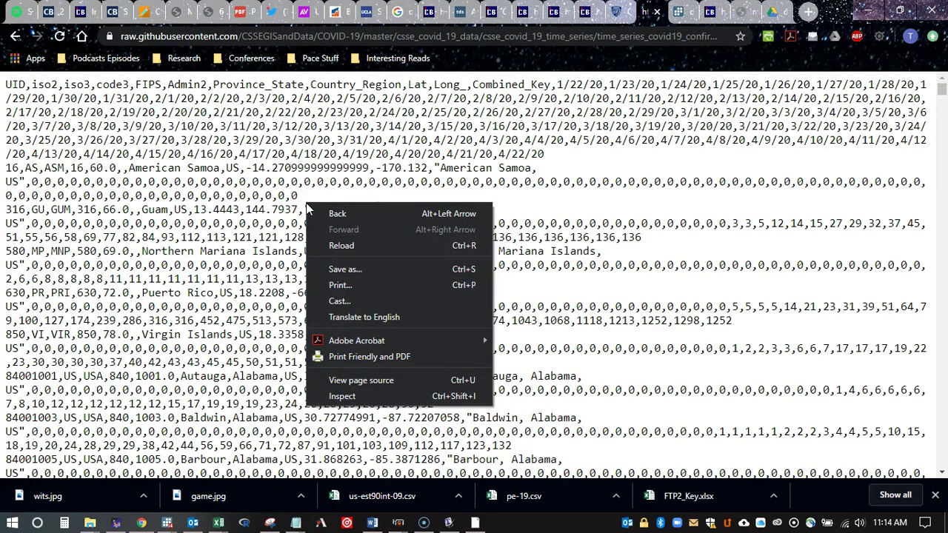
{"action": "left_click", "coordinate": [306, 184]}
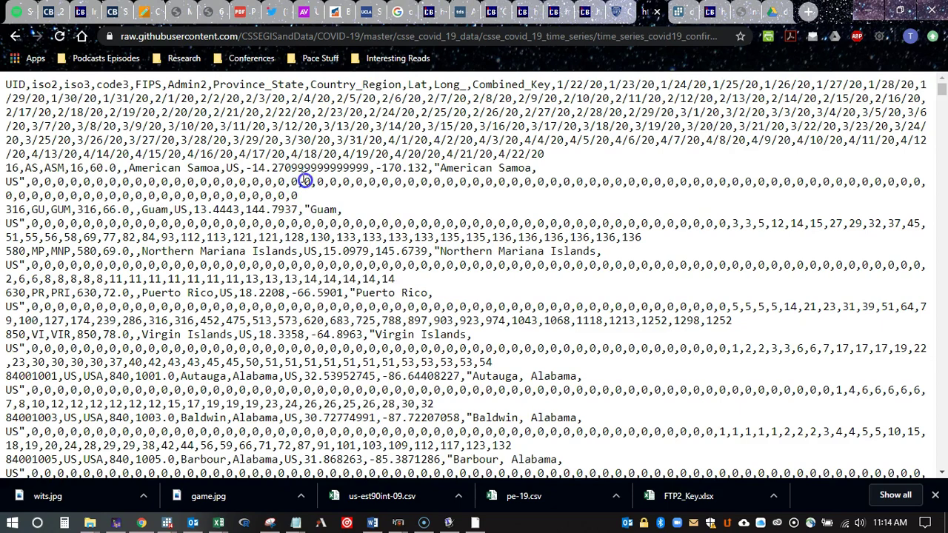
{"action": "left_click", "coordinate": [7, 86]}
{"action": "left_click", "coordinate": [9, 86]}
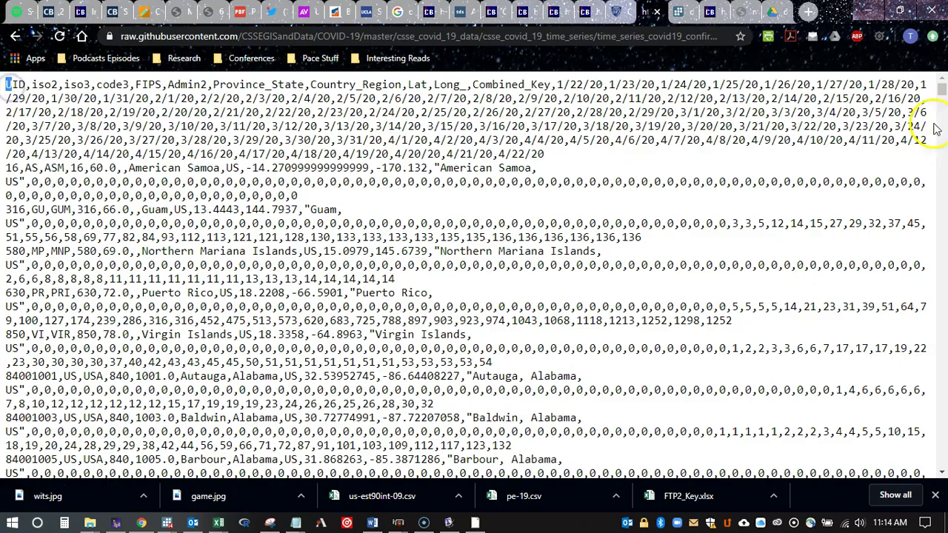
{"action": "left_click_drag", "start_coordinate": [940, 89], "coordinate": [941, 467]}
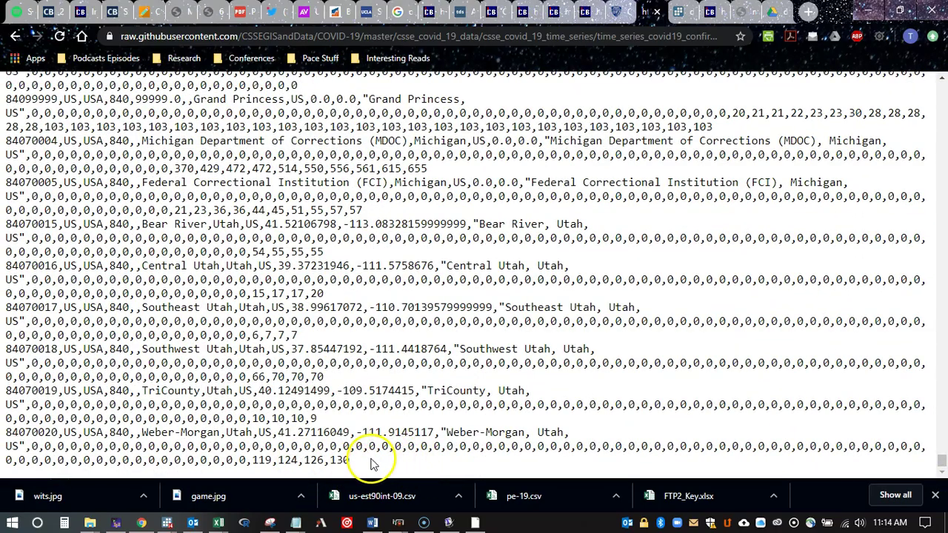
Step: Select and copy all of the raw CSV text, then start a blank Notepad document
{"action": "key", "text": "ctrl+a"}
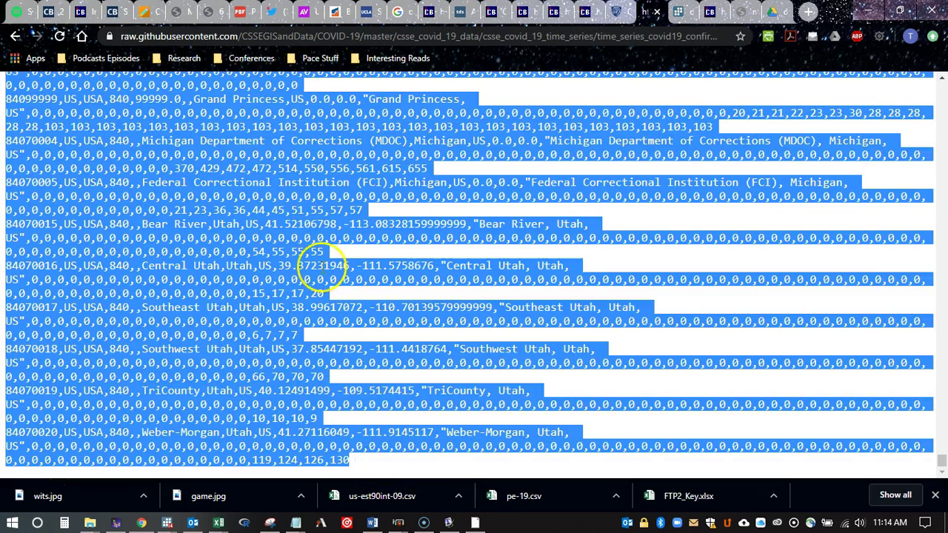
{"action": "right_click", "coordinate": [292, 235]}
{"action": "left_click", "coordinate": [315, 247]}
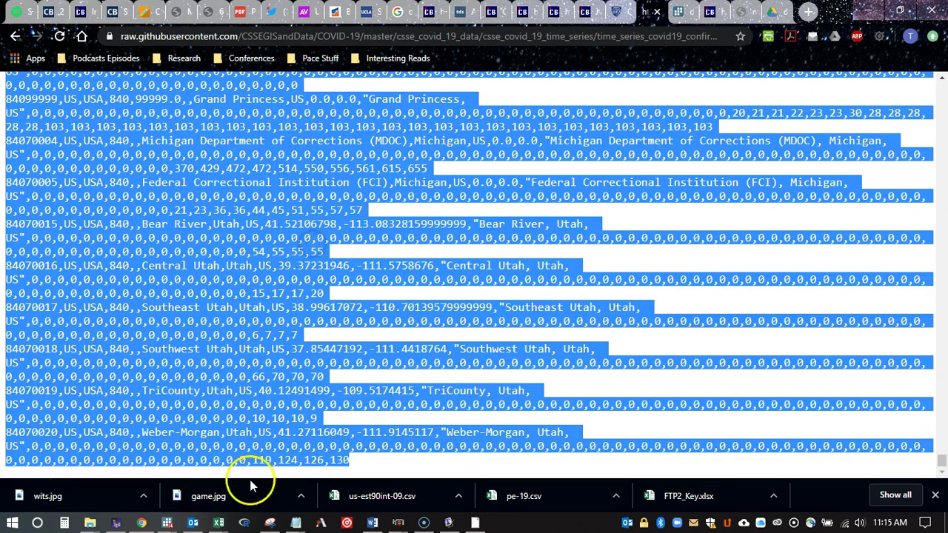
{"action": "right_click", "coordinate": [299, 524]}
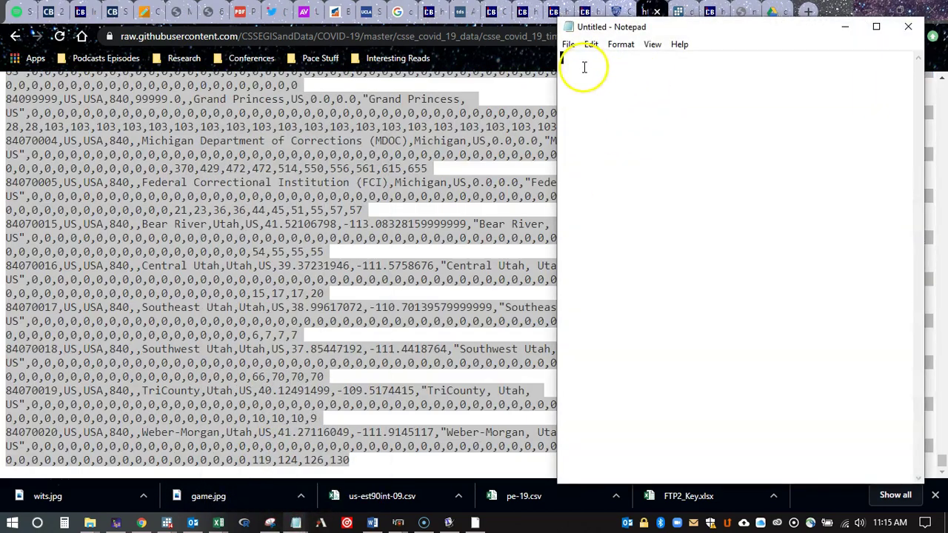
Step: Paste the copied confirmed-US CSV text into the blank Notepad document
{"action": "right_click", "coordinate": [585, 70]}
{"action": "left_click", "coordinate": [645, 128]}
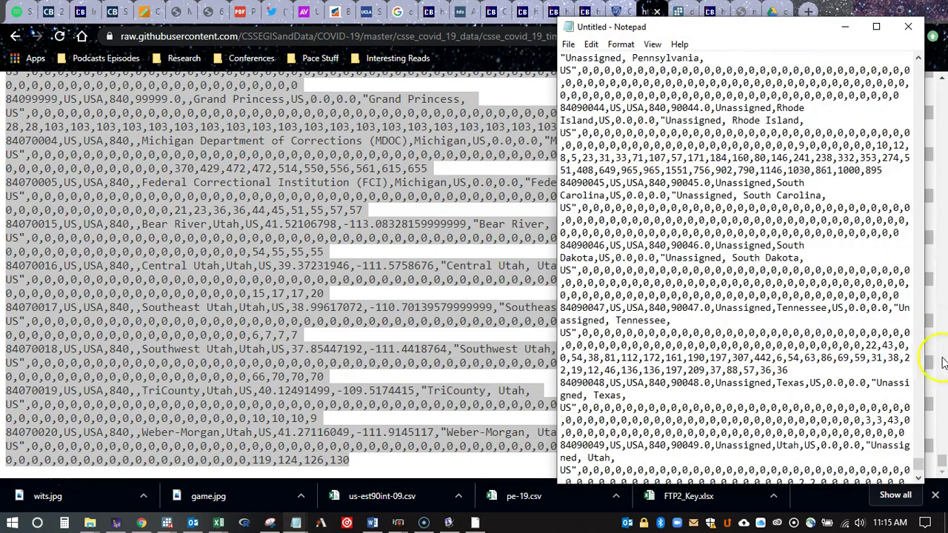
{"action": "left_click_drag", "start_coordinate": [917, 465], "coordinate": [919, 65]}
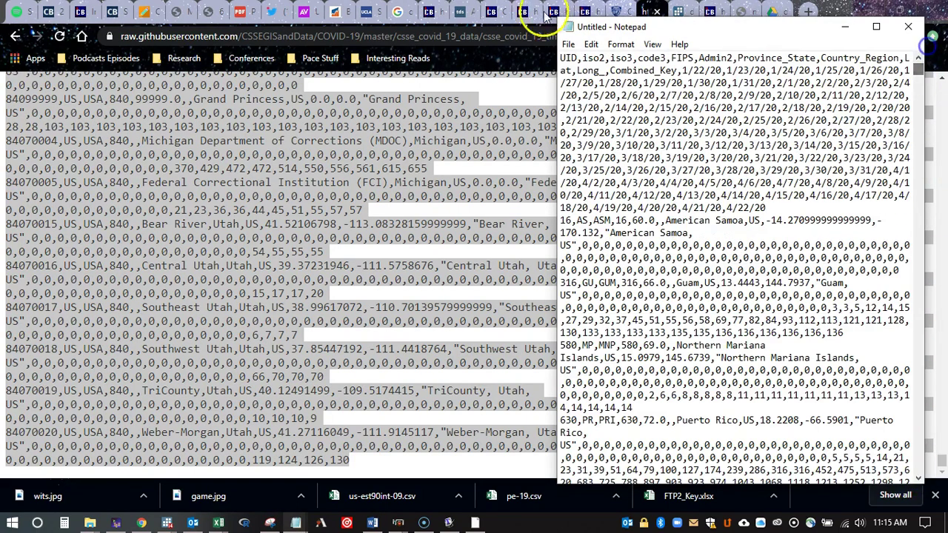
Step: Save the document to the Desktop, entering covidupdate as the file name
{"action": "left_click", "coordinate": [568, 45]}
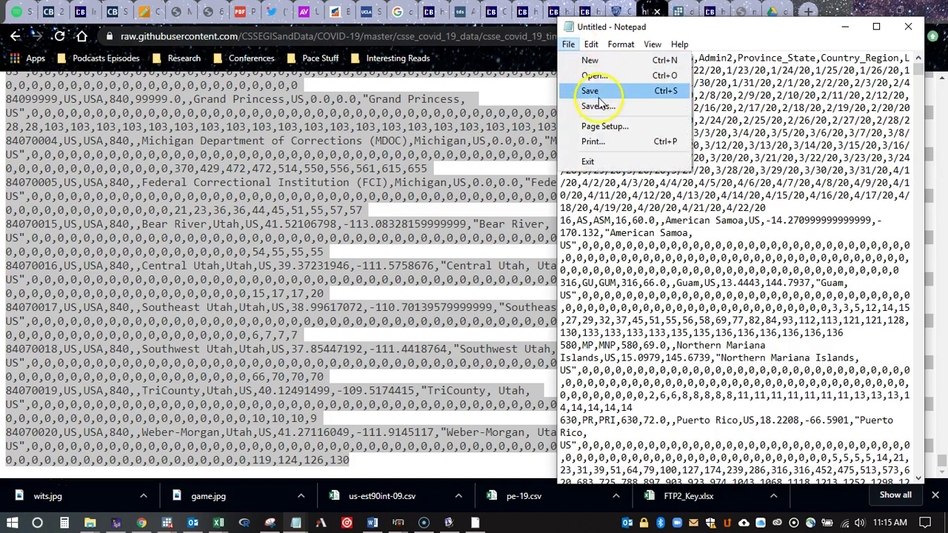
{"action": "left_click", "coordinate": [599, 95]}
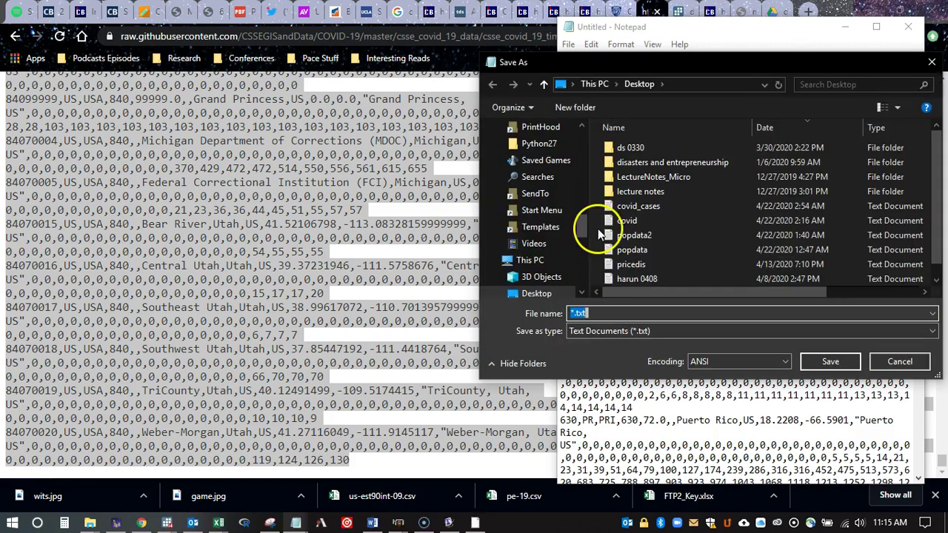
{"action": "type", "text": "covidupdate"}
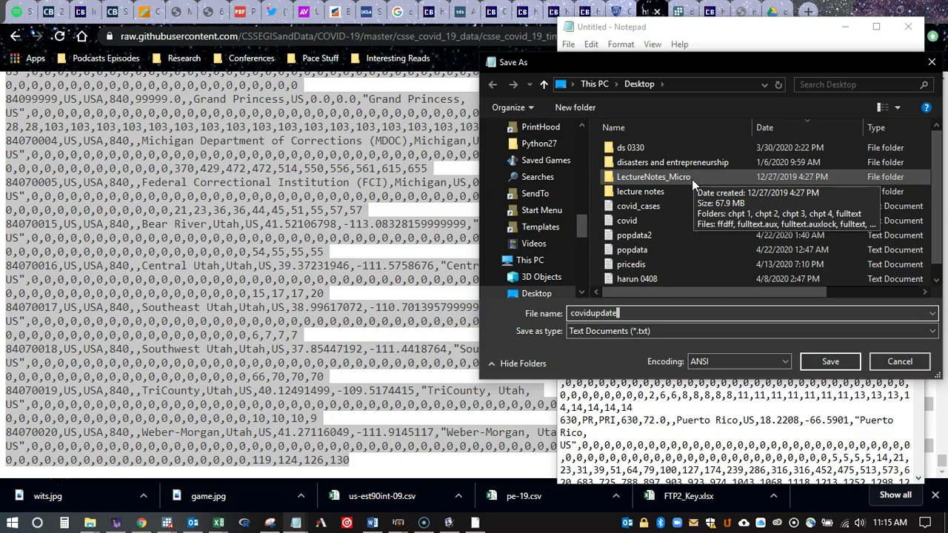
Step: Finish saving covidupdate and launch Stata/MP 14.2
{"action": "left_click", "coordinate": [830, 363]}
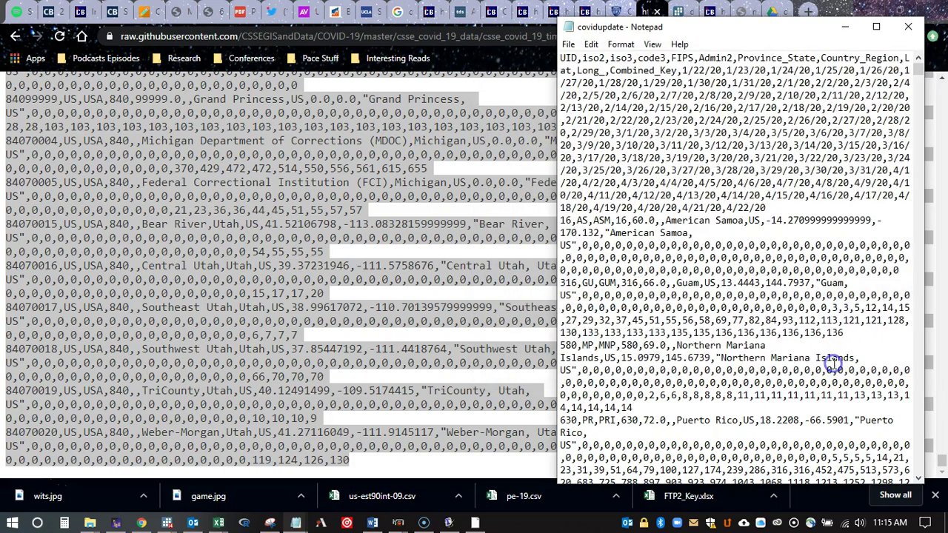
{"action": "left_click", "coordinate": [166, 523]}
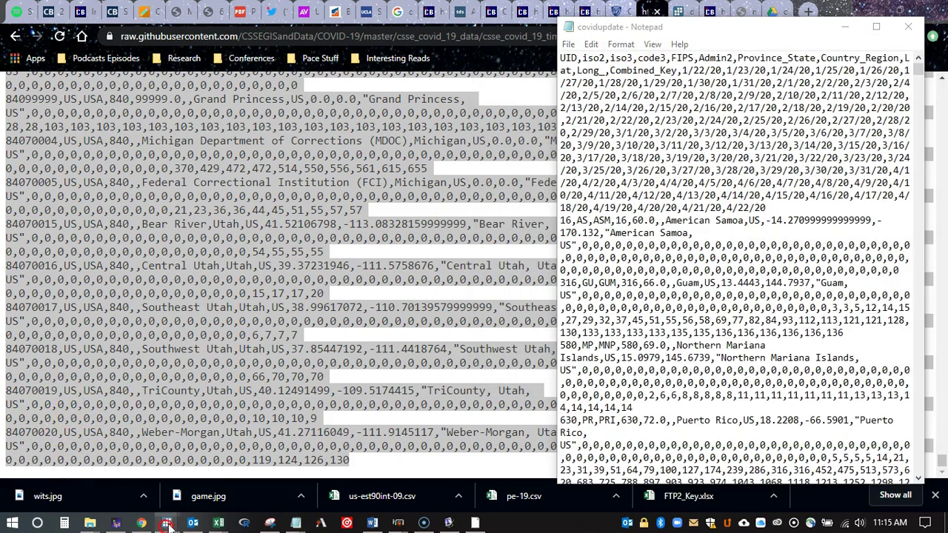
{"action": "right_click", "coordinate": [169, 524]}
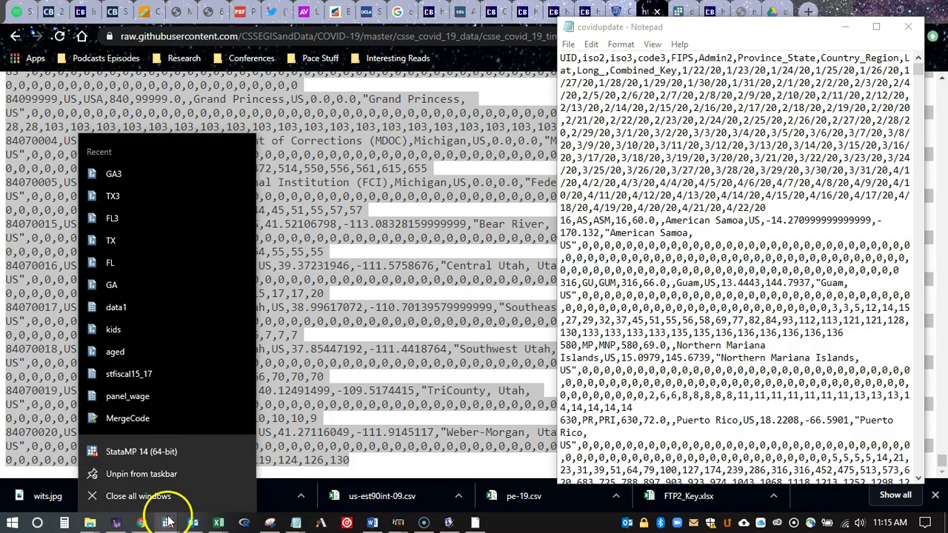
{"action": "left_click", "coordinate": [143, 450]}
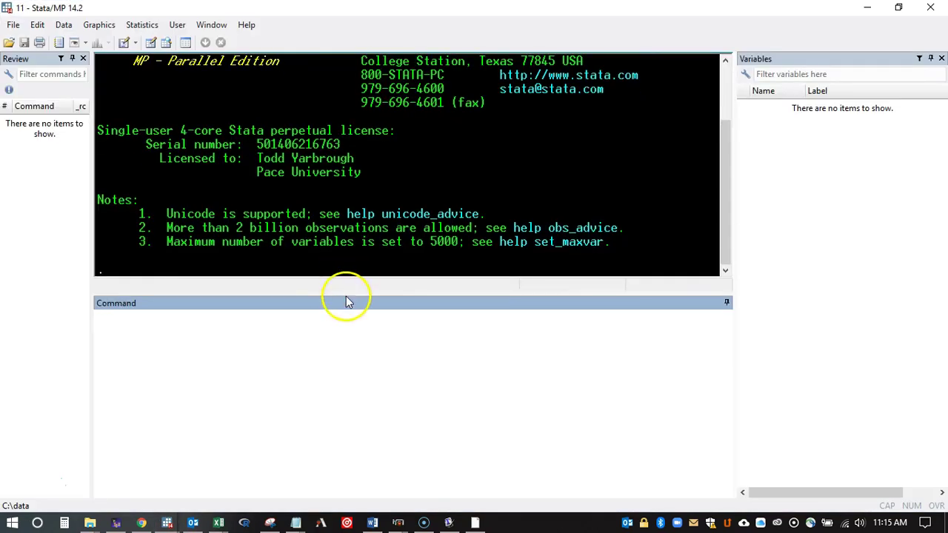
Step: Enlarge the Results pane and change Stata's working directory to the Desktop
{"action": "left_click_drag", "start_coordinate": [345, 295], "coordinate": [343, 351]}
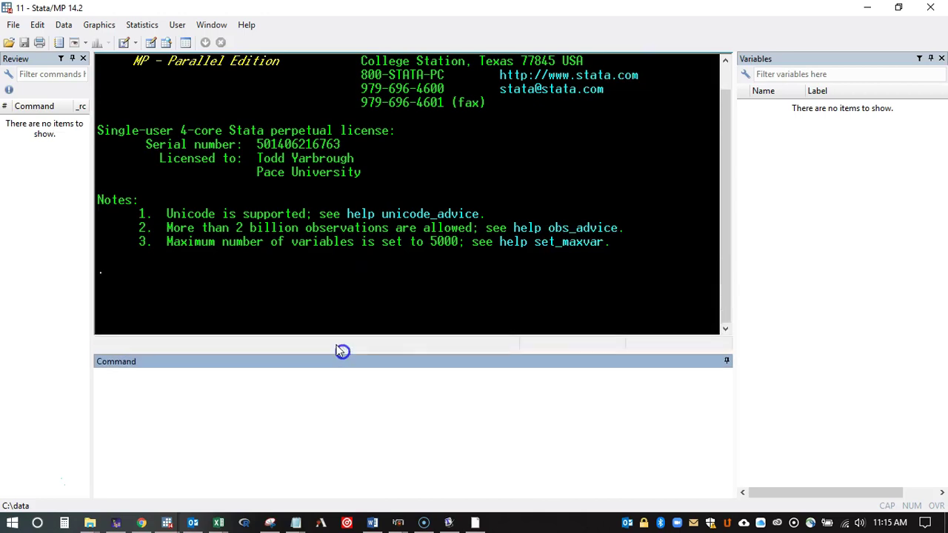
{"action": "left_click", "coordinate": [14, 24]}
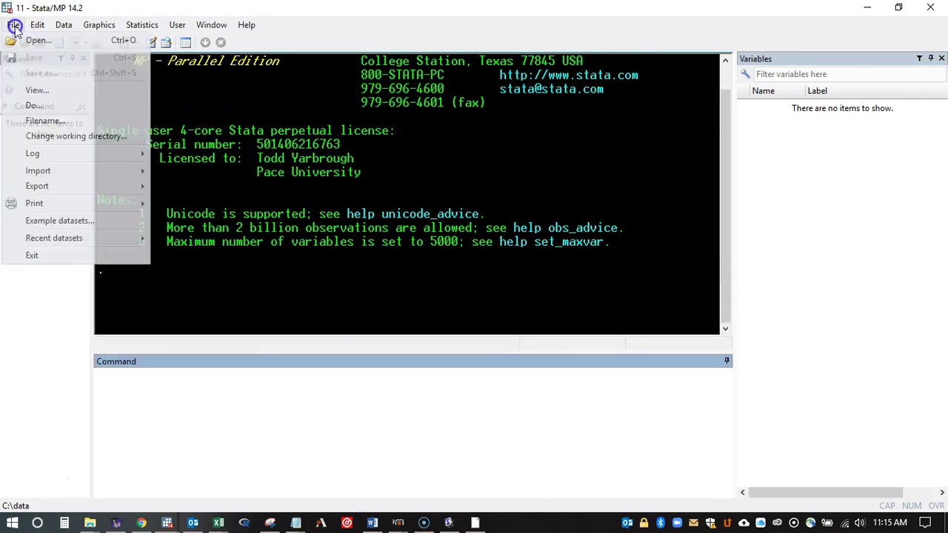
{"action": "left_click", "coordinate": [72, 133]}
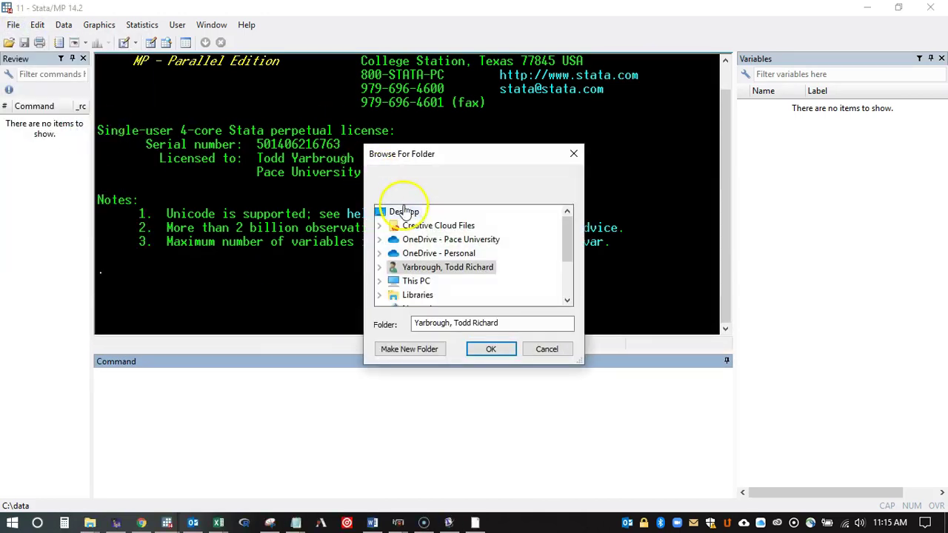
{"action": "left_click", "coordinate": [404, 210]}
{"action": "left_click", "coordinate": [492, 350]}
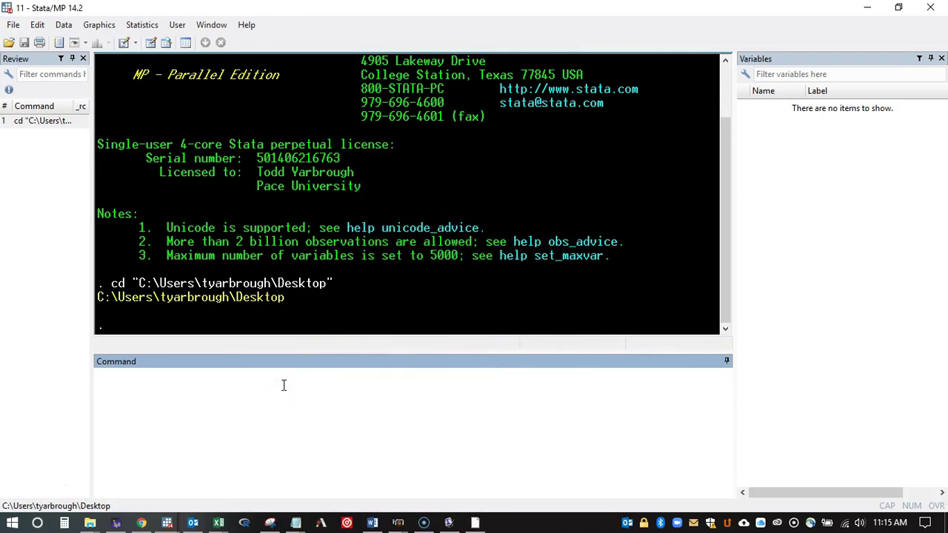
Step: Start typing an import command, checking in Notepad that covidupdate's header is comma-separated
{"action": "type", "text": "import"}
{"action": "left_click", "coordinate": [296, 524]}
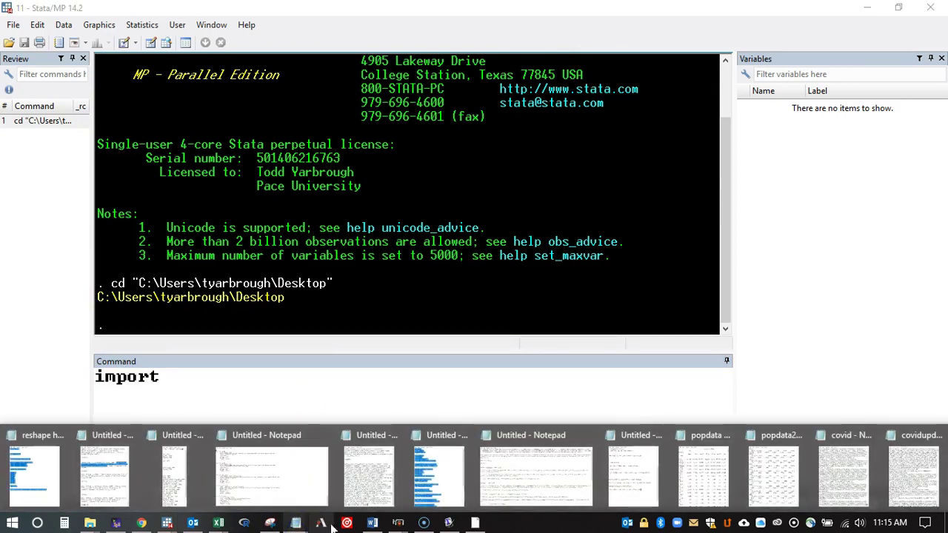
{"action": "left_click", "coordinate": [903, 501]}
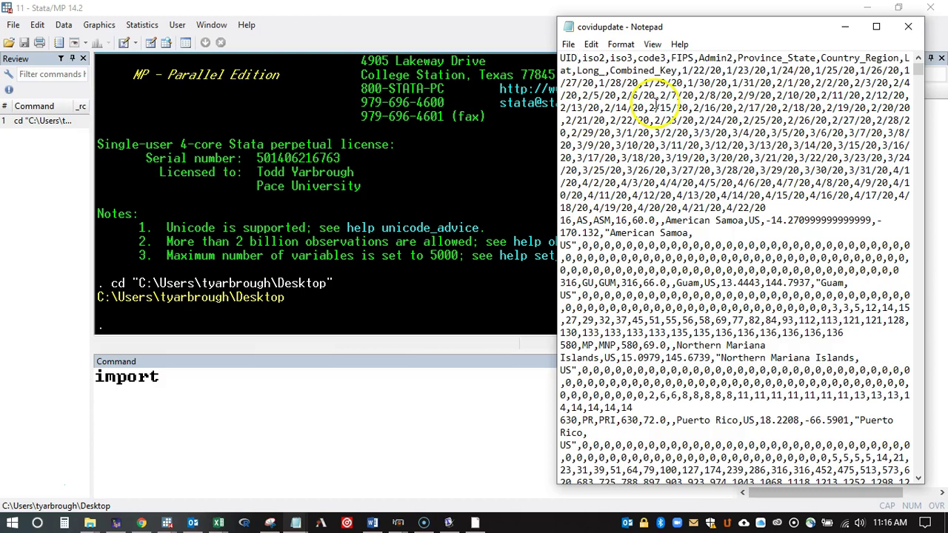
{"action": "left_click", "coordinate": [579, 58]}
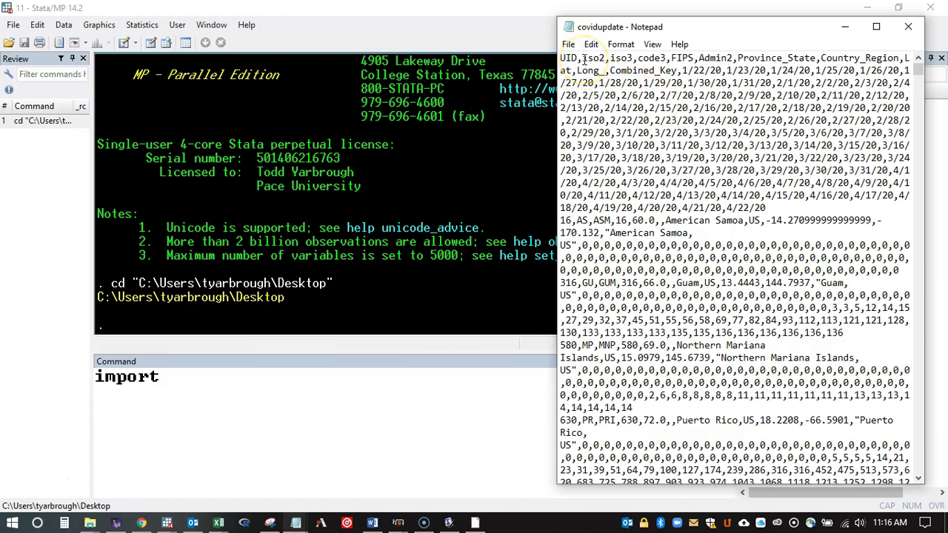
{"action": "left_click", "coordinate": [584, 58], "text": "shift"}
{"action": "left_click", "coordinate": [302, 383]}
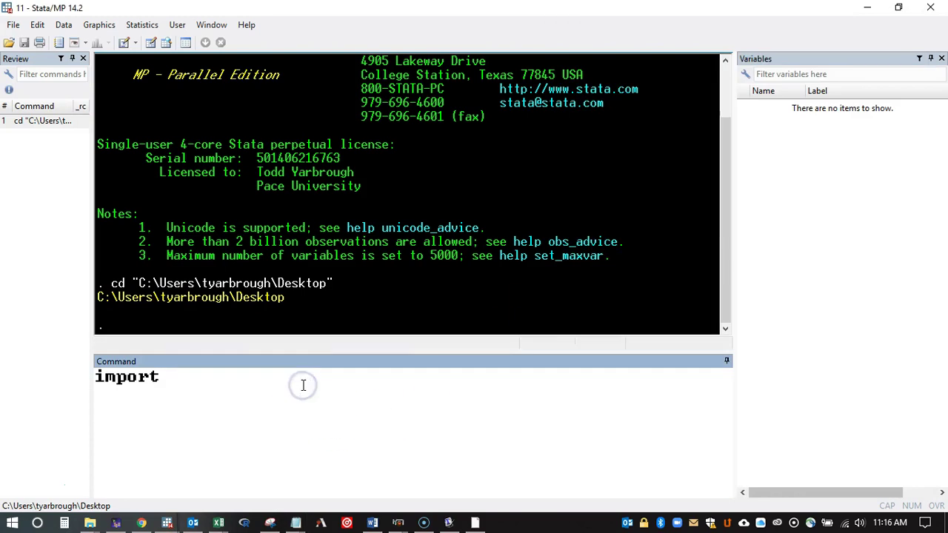
{"action": "left_click", "coordinate": [303, 373]}
Step: Run import delimited using covidupdate.txt, loading 103 variables and 3,261 observations
{"action": "type", "text": "delimited"}
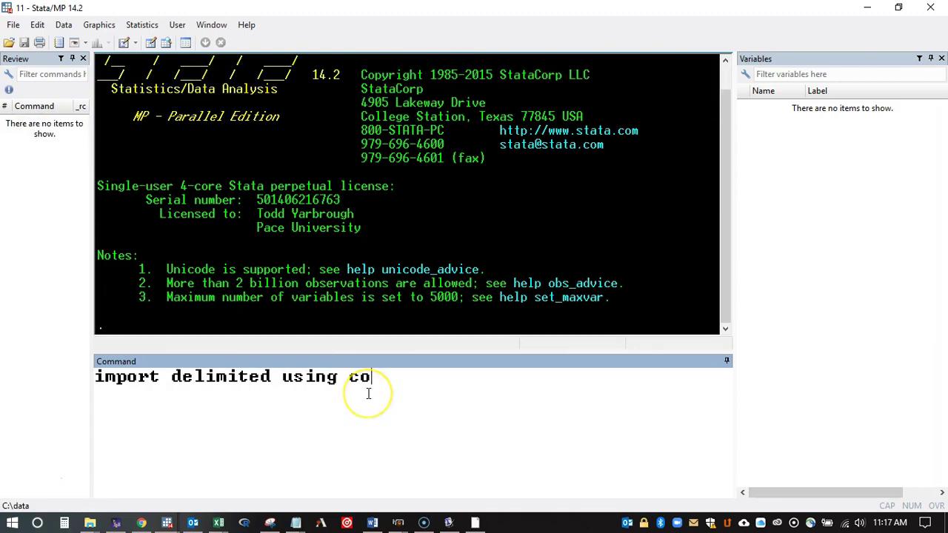
{"action": "type", "text": "vid"}
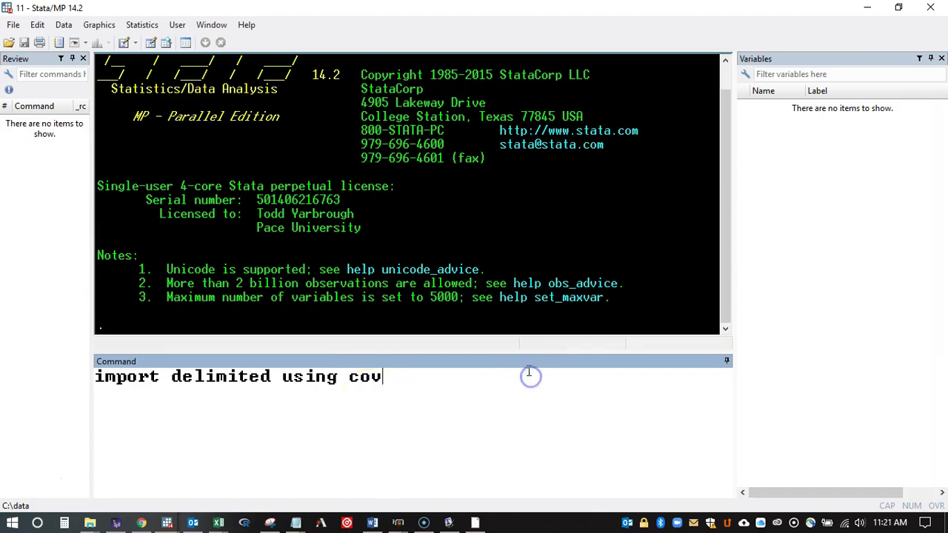
{"action": "type", "text": "idupdate.txt"}
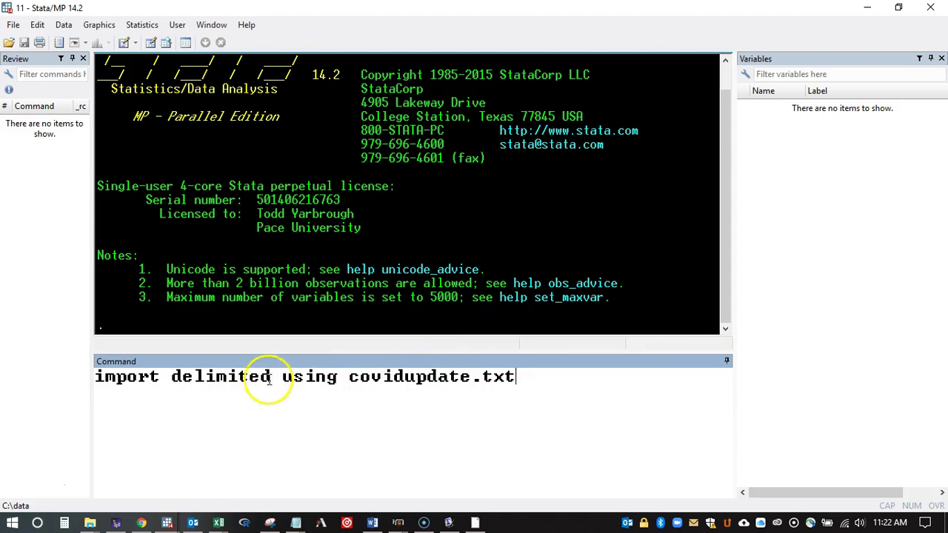
{"action": "left_click_drag", "start_coordinate": [271, 378], "coordinate": [178, 379]}
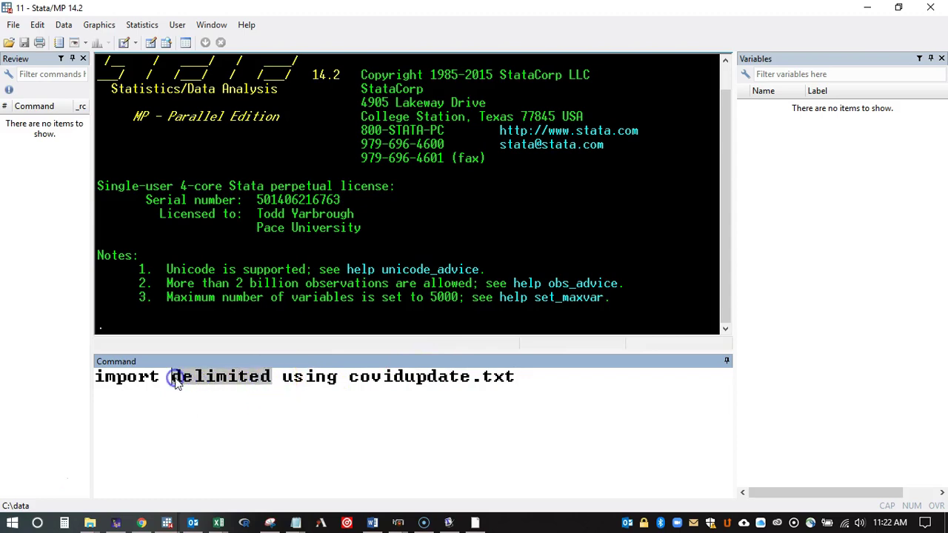
{"action": "left_click", "coordinate": [534, 387]}
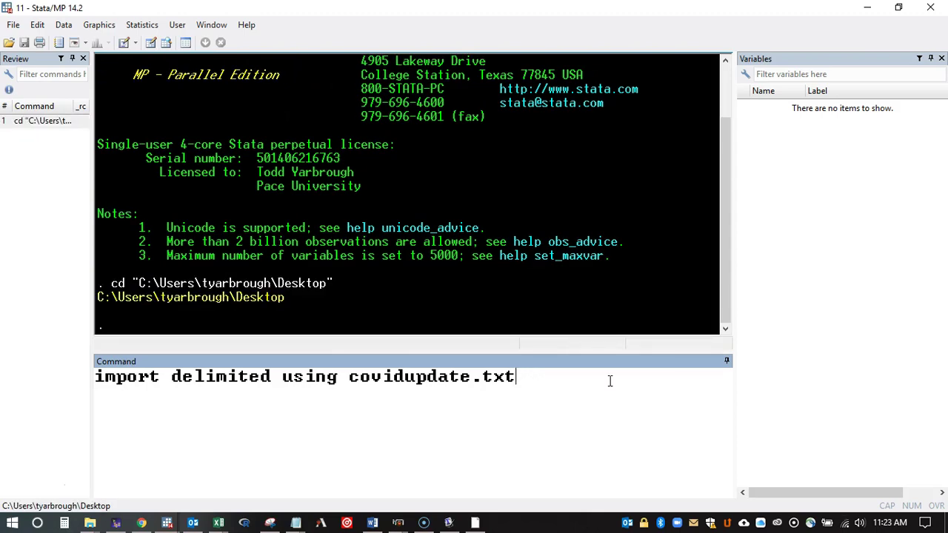
{"action": "key", "text": "Return"}
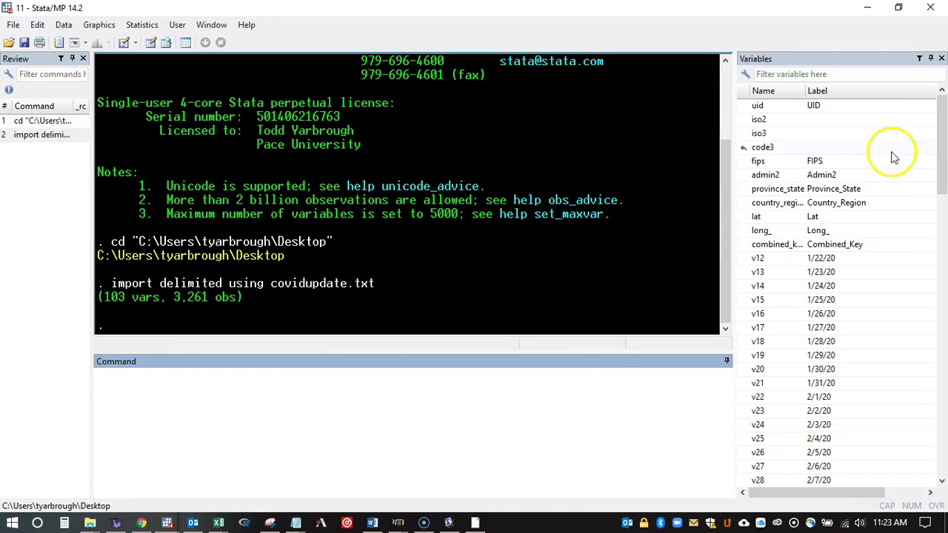
{"action": "scroll", "coordinate": [845, 170], "scroll_direction": "down", "scroll_amount": 20}
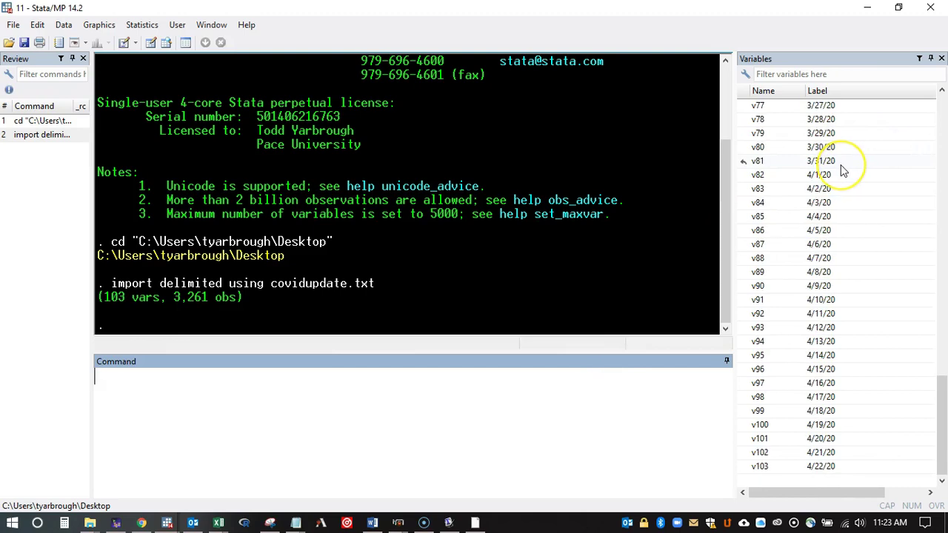
{"action": "scroll", "coordinate": [844, 170], "scroll_direction": "up", "scroll_amount": 20}
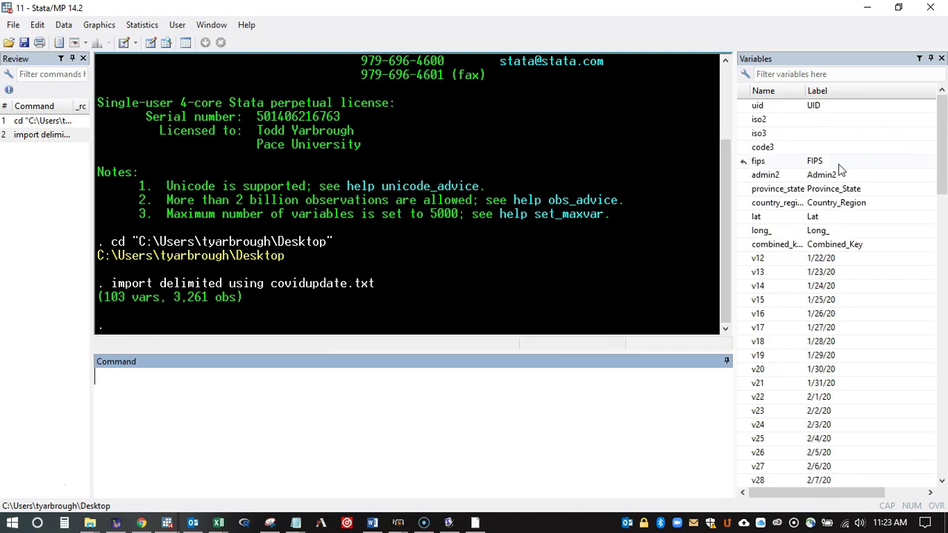
Step: Open the Data Editor and highlight the Alabama admin2 county and province_state entries
{"action": "left_click", "coordinate": [67, 26]}
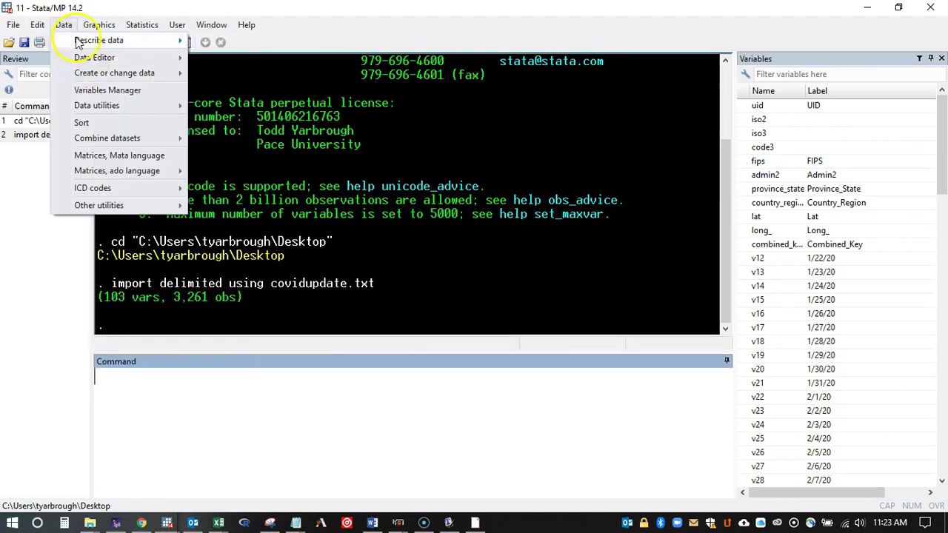
{"action": "left_click", "coordinate": [206, 62]}
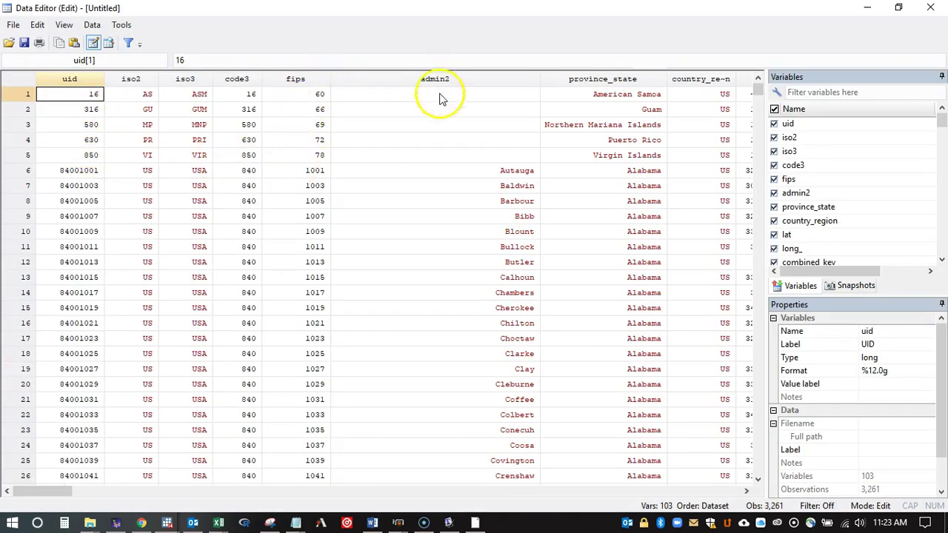
{"action": "left_click_drag", "start_coordinate": [496, 109], "coordinate": [490, 366]}
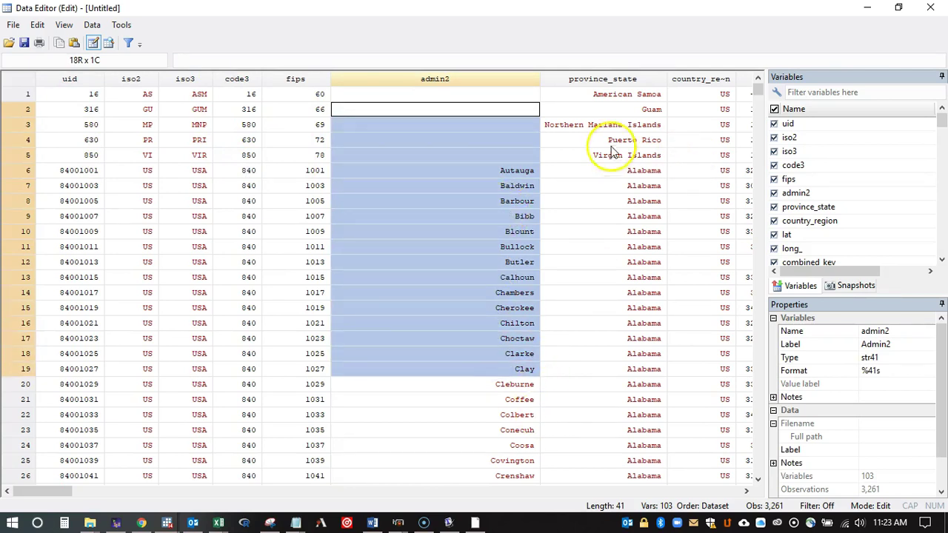
{"action": "left_click_drag", "start_coordinate": [600, 153], "coordinate": [617, 457]}
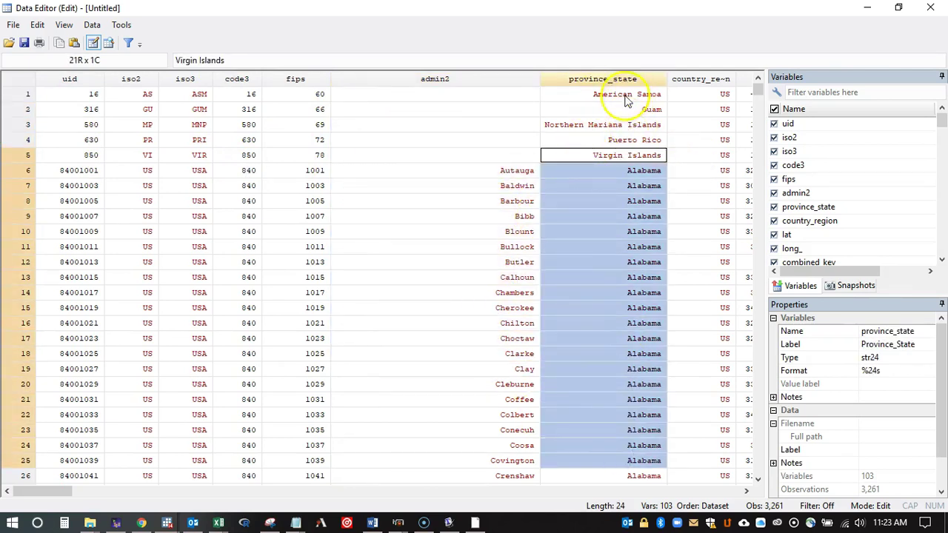
{"action": "left_click_drag", "start_coordinate": [515, 171], "coordinate": [505, 377]}
{"action": "left_click_drag", "start_coordinate": [634, 175], "coordinate": [627, 426]}
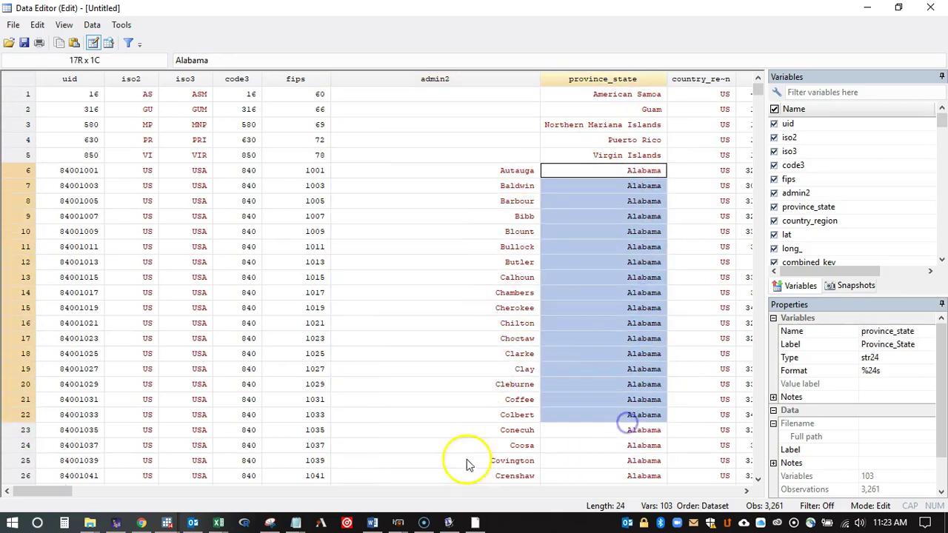
Step: Scroll across the grid to the daily columns v12 onward, labelled 1/22/20, 1/23/20
{"action": "left_click_drag", "start_coordinate": [64, 496], "coordinate": [142, 505]}
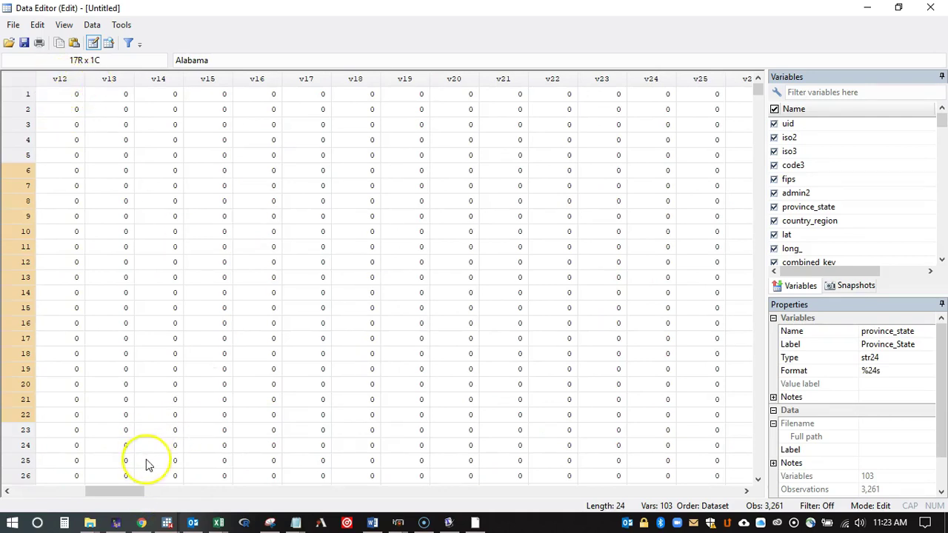
{"action": "left_click_drag", "start_coordinate": [124, 493], "coordinate": [118, 492]}
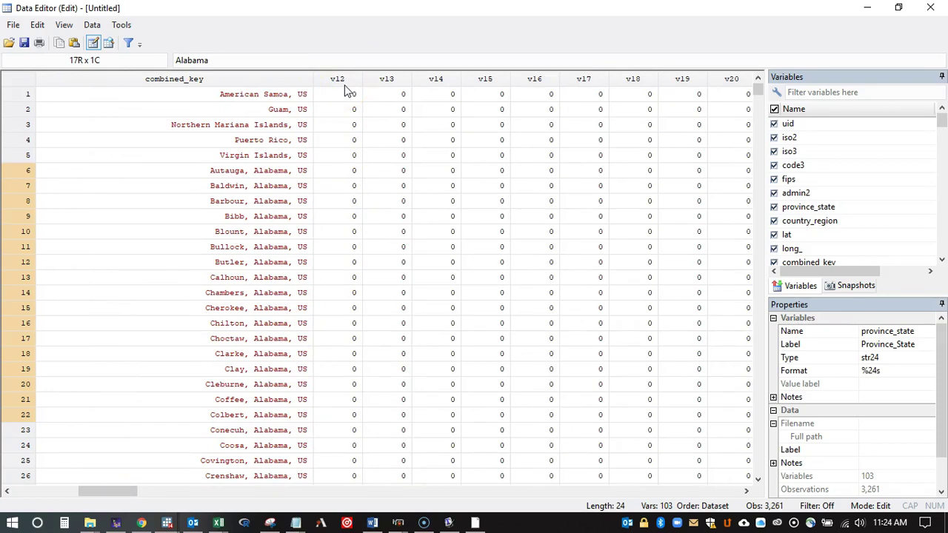
{"action": "left_click", "coordinate": [126, 491]}
{"action": "left_click_drag", "start_coordinate": [126, 491], "coordinate": [376, 526]}
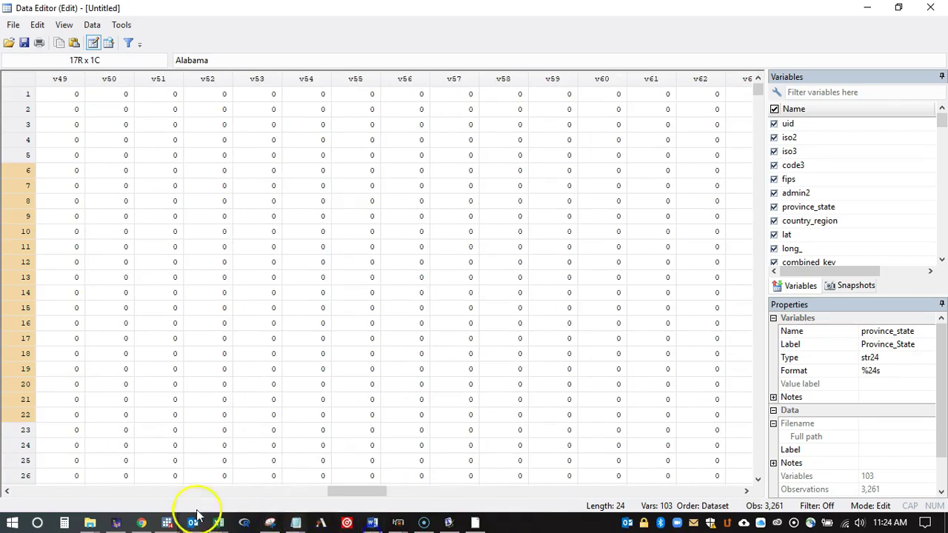
{"action": "left_click_drag", "start_coordinate": [359, 492], "coordinate": [534, 508]}
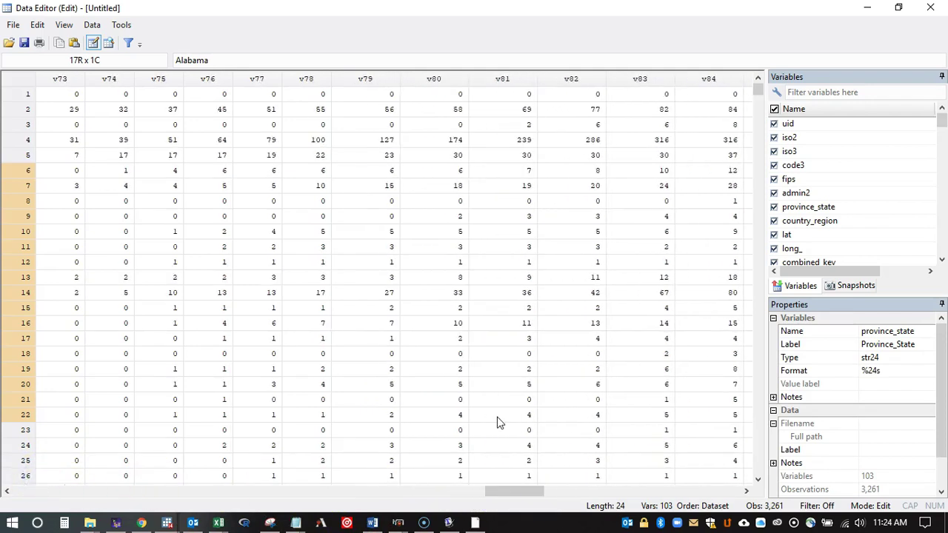
{"action": "left_click_drag", "start_coordinate": [517, 492], "coordinate": [141, 503]}
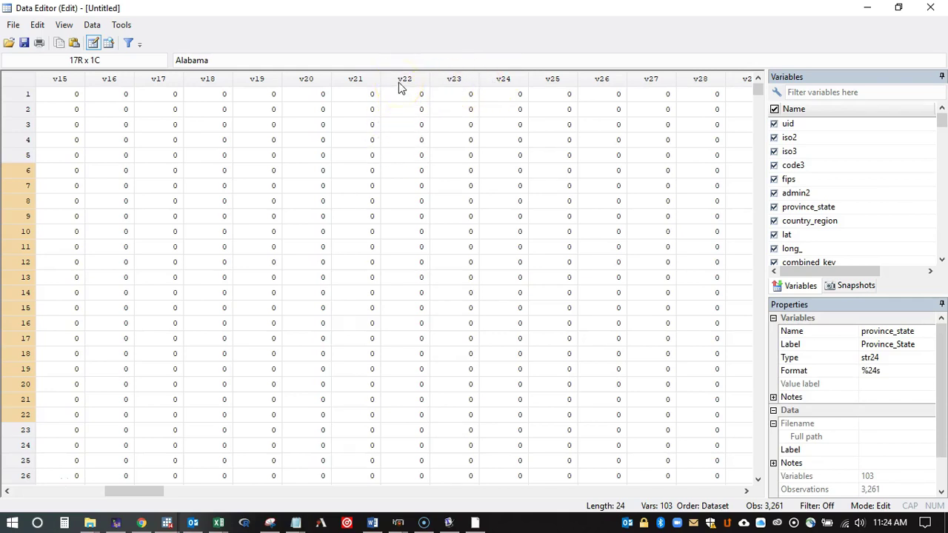
{"action": "left_click_drag", "start_coordinate": [161, 492], "coordinate": [133, 496]}
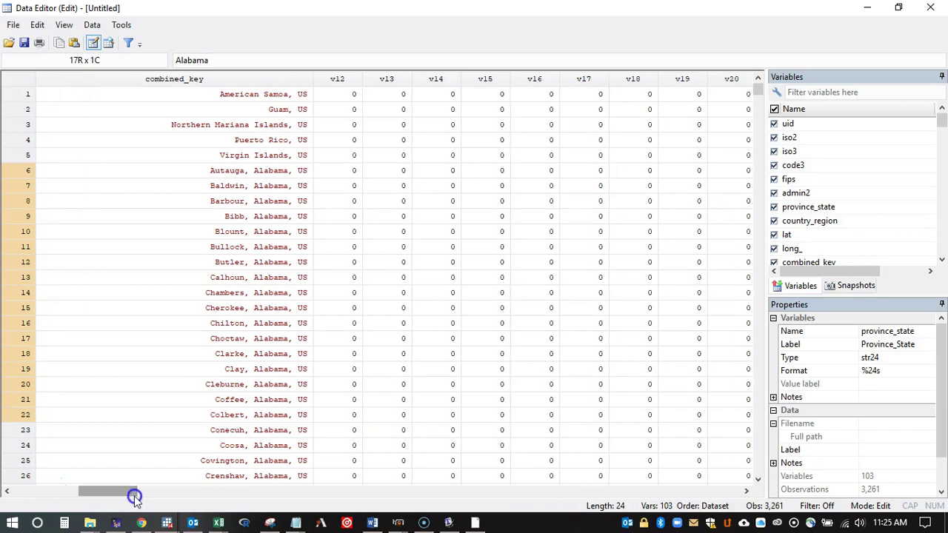
Step: Select combined_key rows 4 to 12, then close the Data Editor
{"action": "left_click", "coordinate": [350, 91]}
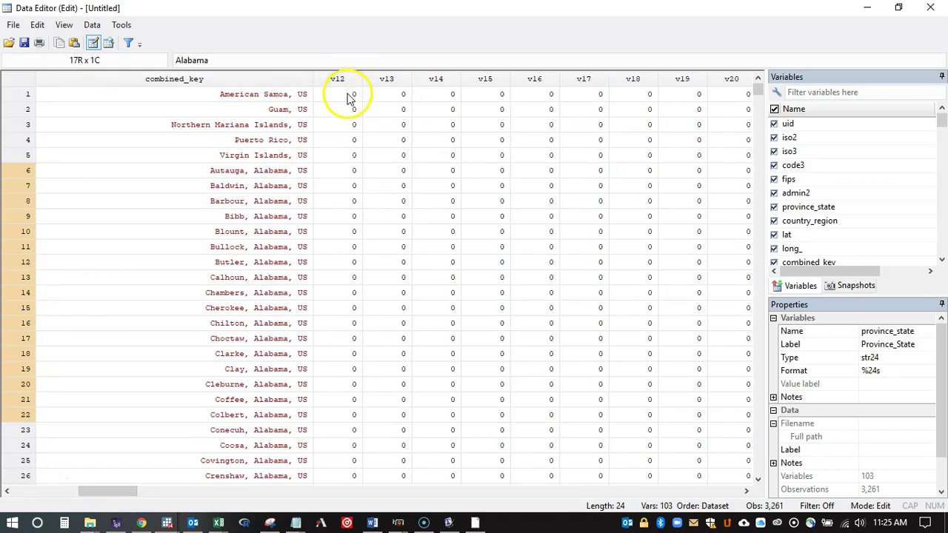
{"action": "left_click_drag", "start_coordinate": [277, 148], "coordinate": [271, 256]}
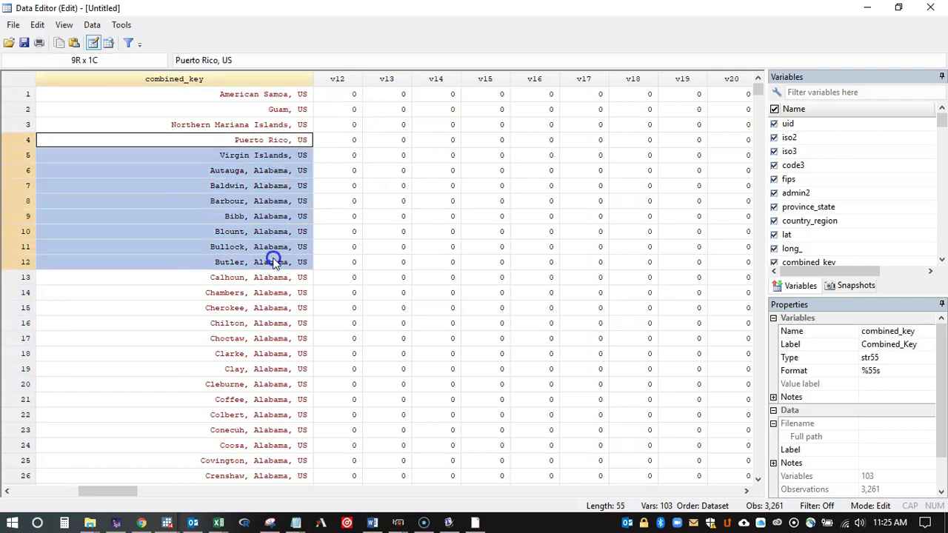
{"action": "left_click", "coordinate": [276, 372]}
{"action": "left_click", "coordinate": [931, 8]}
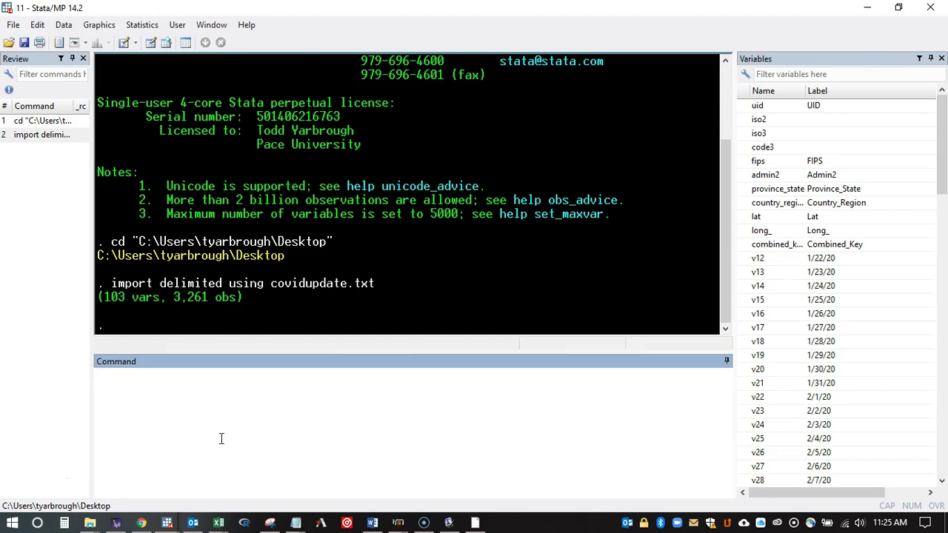
Step: Drop the 10 observations with missing FIPS using drop if fips==
{"action": "type", "text": "drop fips"}
{"action": "key", "text": "BackSpace"}
{"action": "key", "text": "BackSpace"}
{"action": "key", "text": "BackSpace"}
{"action": "key", "text": "BackSpace"}
{"action": "key", "text": "BackSpace"}
{"action": "type", "text": "if "}
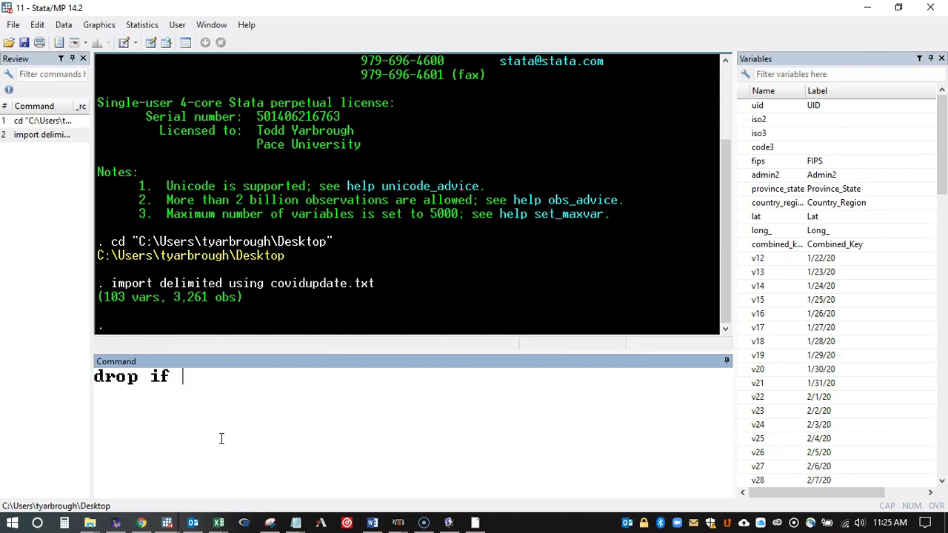
{"action": "type", "text": "fips==."}
{"action": "key", "text": "Return"}
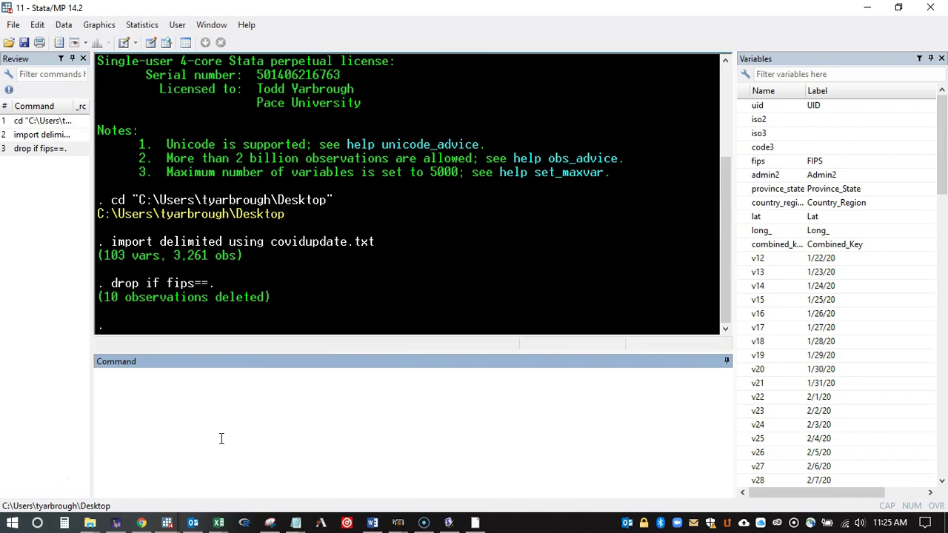
{"action": "type", "text": "reshape long"}
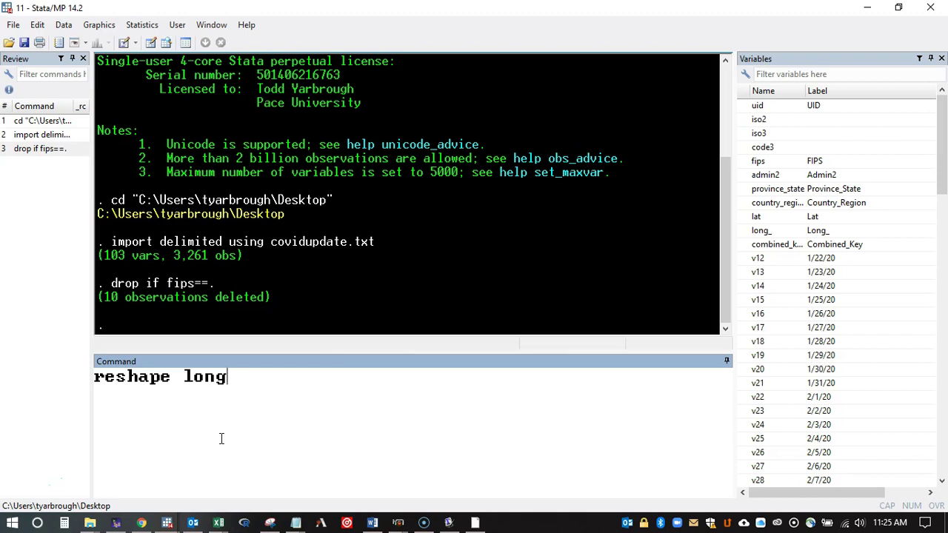
Step: Run reshape long v, i(fips) j(j), giving 299,092 observations and 13 variables
{"action": "type", "text": "v"}
{"action": "mouse_move", "coordinate": [761, 271]}
{"action": "left_mouse_down"}
{"action": "mouse_move", "coordinate": [767, 299]}
{"action": "mouse_move", "coordinate": [762, 258]}
{"action": "mouse_move", "coordinate": [755, 301]}
{"action": "mouse_move", "coordinate": [761, 271]}
{"action": "left_mouse_up"}
{"action": "left_click_drag", "start_coordinate": [768, 261], "coordinate": [774, 279]}
{"action": "type", "text": "i(fips) "}
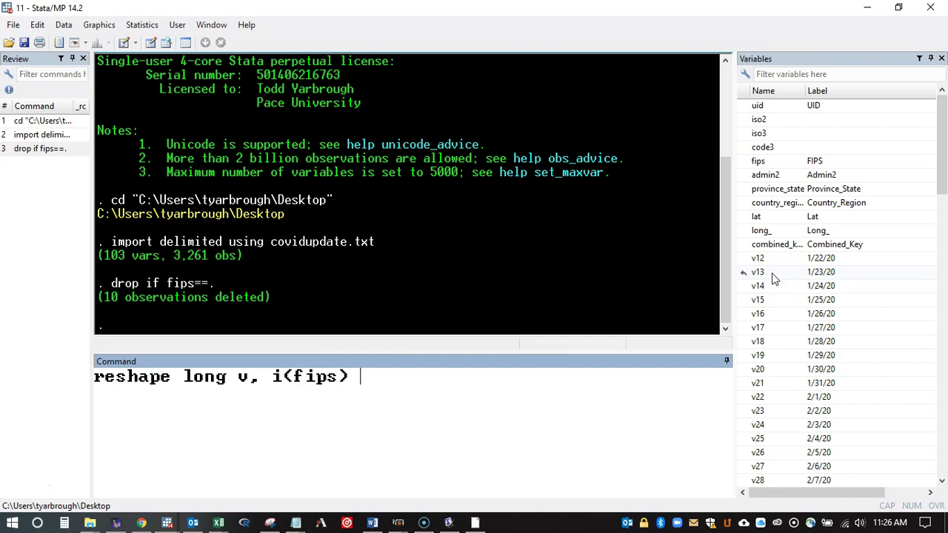
{"action": "type", "text": "j(j)"}
{"action": "key", "text": "Return"}
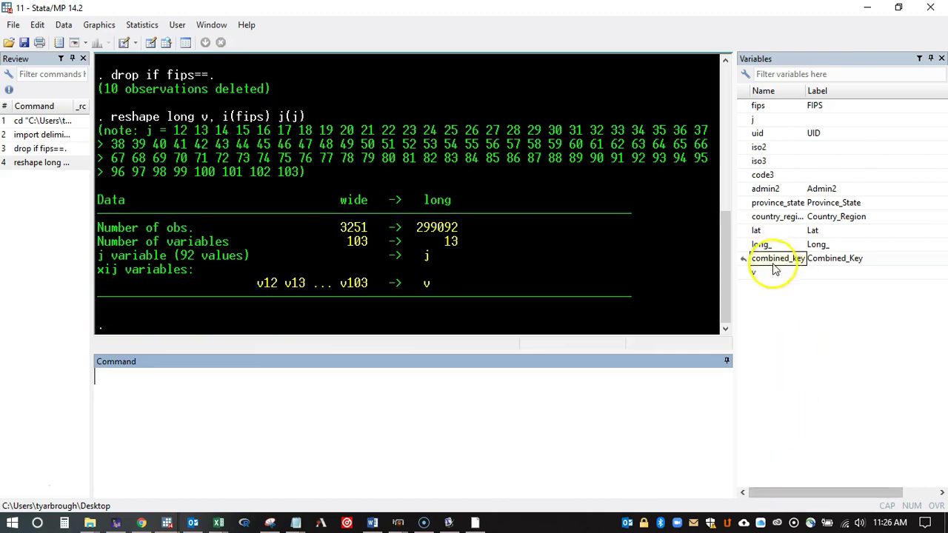
{"action": "left_click", "coordinate": [768, 273]}
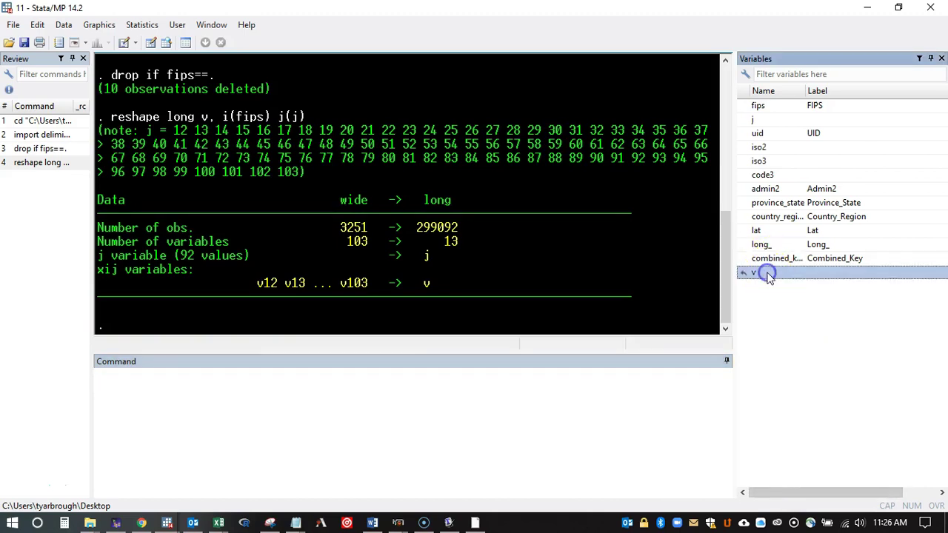
{"action": "left_click", "coordinate": [65, 26]}
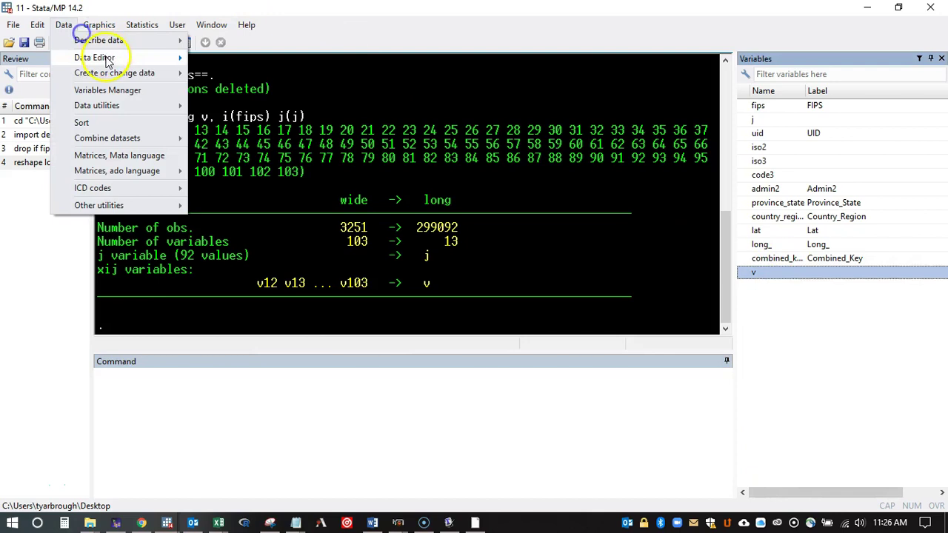
{"action": "mouse_move", "coordinate": [108, 61]}
{"action": "left_click", "coordinate": [192, 60]}
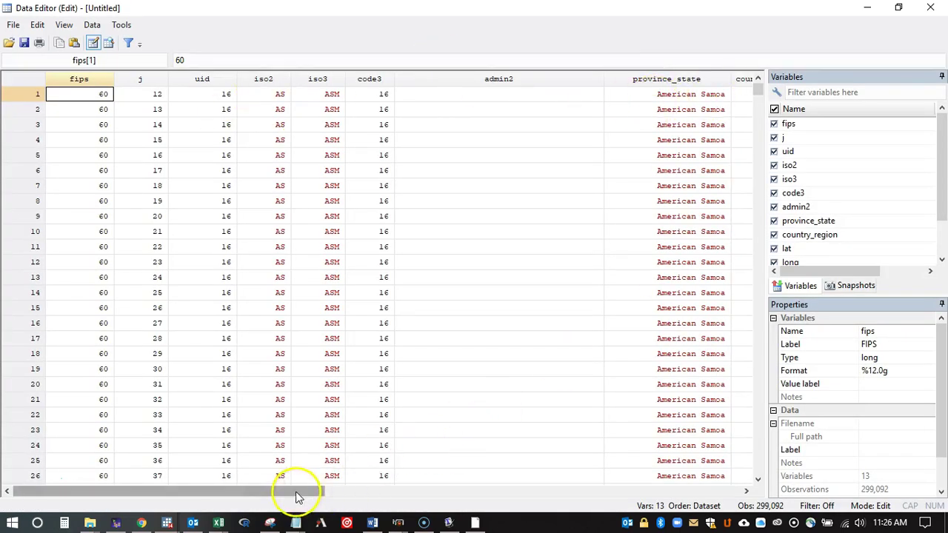
{"action": "left_click_drag", "start_coordinate": [296, 496], "coordinate": [483, 489]}
{"action": "scroll", "coordinate": [415, 256], "scroll_direction": "down", "scroll_amount": 4}
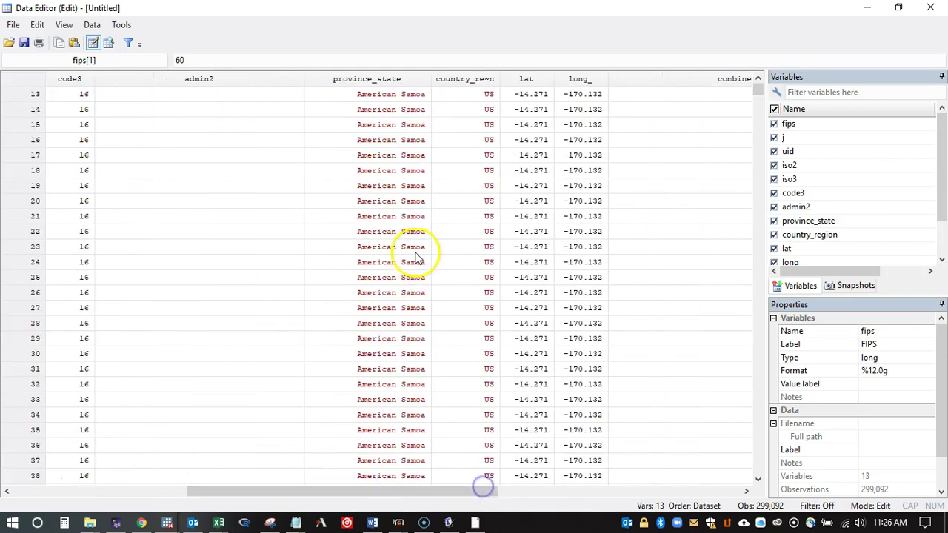
{"action": "scroll", "coordinate": [415, 256], "scroll_direction": "down", "scroll_amount": 8}
{"action": "left_click_drag", "start_coordinate": [757, 89], "coordinate": [763, 68]}
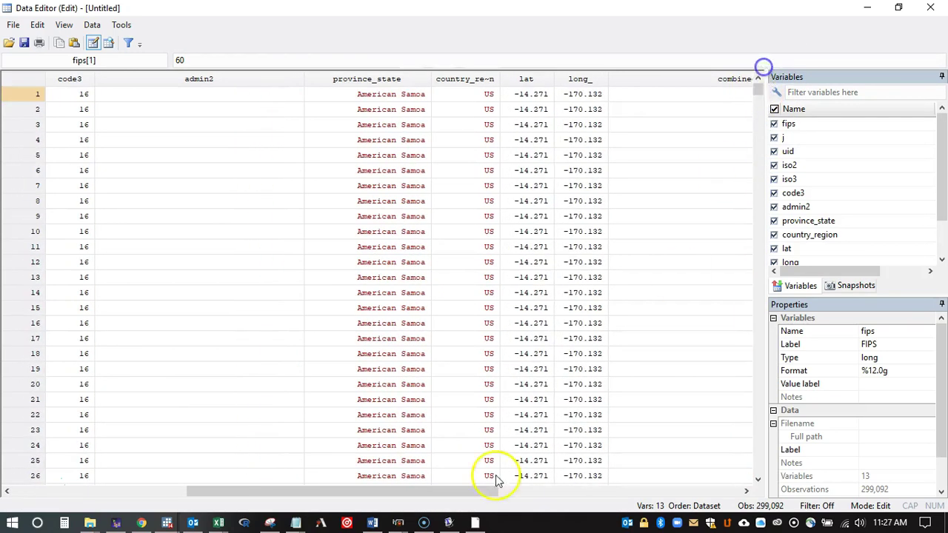
{"action": "left_click_drag", "start_coordinate": [413, 491], "coordinate": [554, 493]}
{"action": "scroll", "coordinate": [476, 89], "scroll_direction": "down", "scroll_amount": 16}
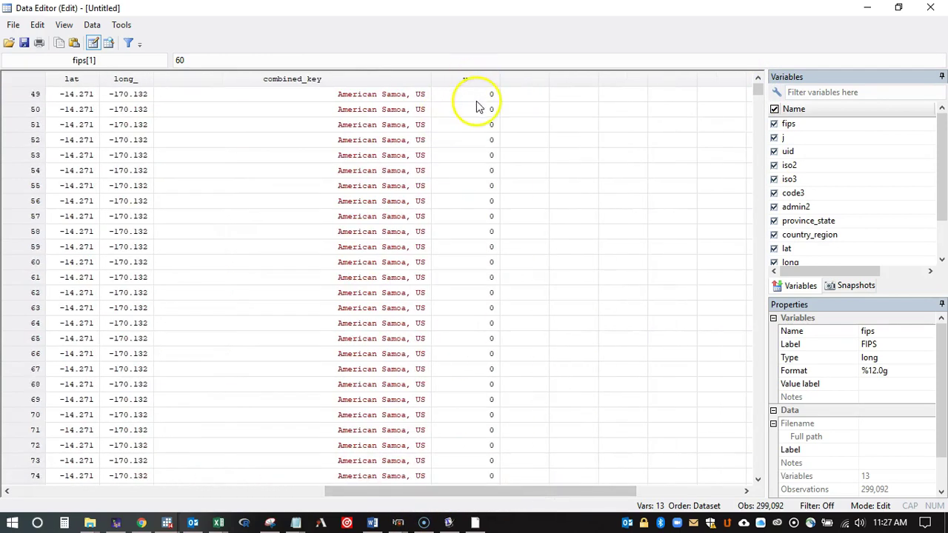
{"action": "scroll", "coordinate": [478, 107], "scroll_direction": "down", "scroll_amount": 14}
{"action": "scroll", "coordinate": [477, 101], "scroll_direction": "down", "scroll_amount": 14}
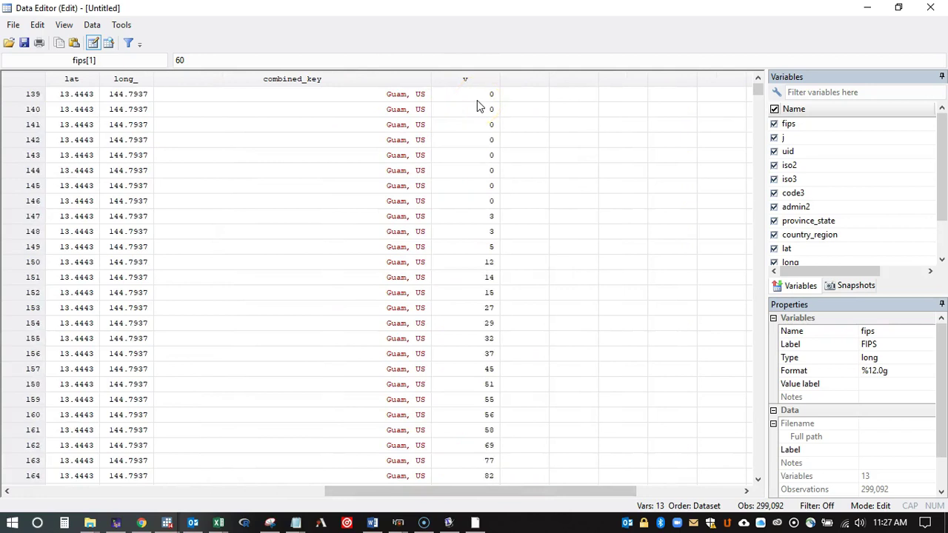
{"action": "scroll", "coordinate": [478, 100], "scroll_direction": "up", "scroll_amount": 7}
{"action": "scroll", "coordinate": [477, 100], "scroll_direction": "up", "scroll_amount": 20}
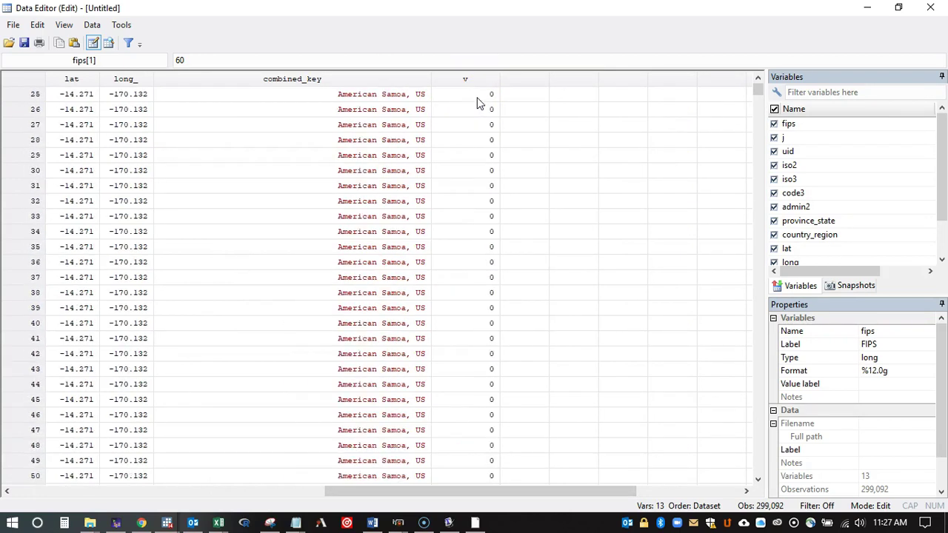
{"action": "left_click", "coordinate": [394, 99]}
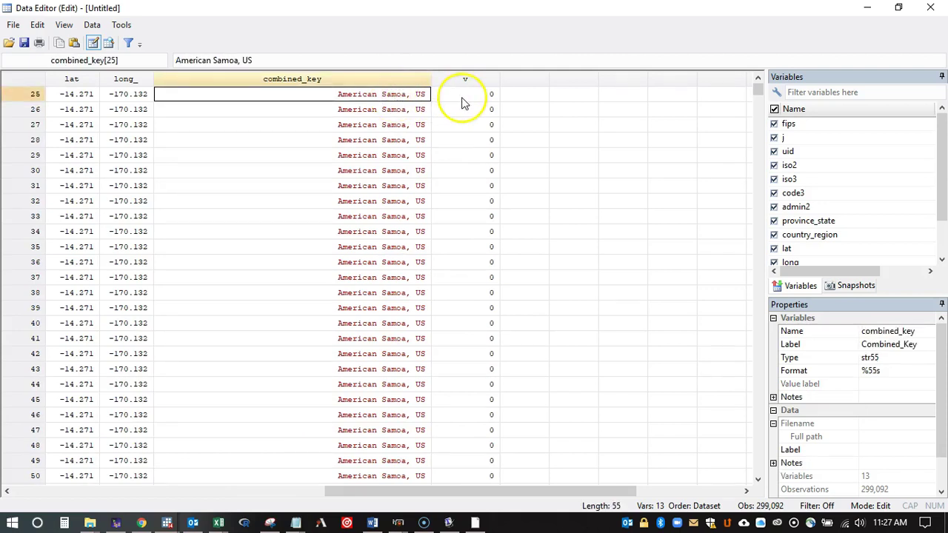
{"action": "scroll", "coordinate": [460, 104], "scroll_direction": "down", "scroll_amount": 20}
{"action": "scroll", "coordinate": [459, 104], "scroll_direction": "up", "scroll_amount": 3}
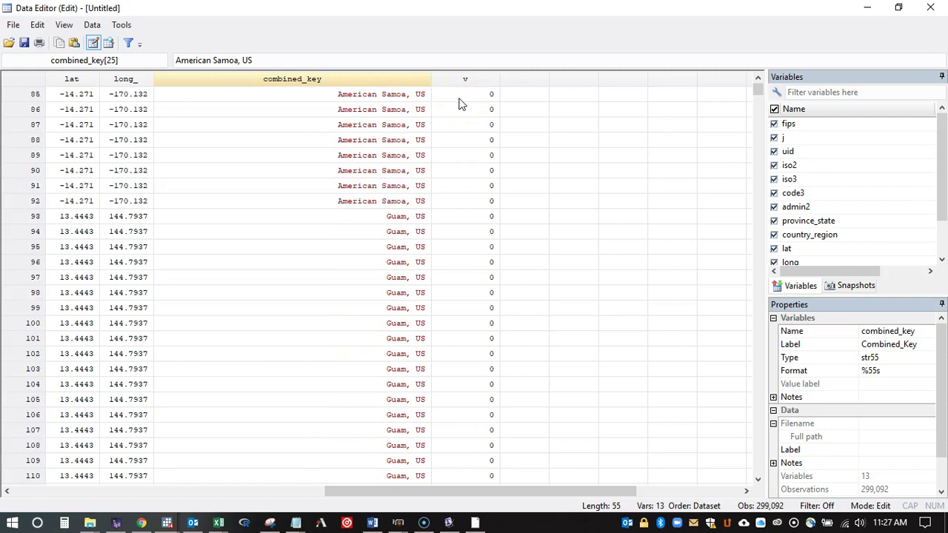
{"action": "left_click", "coordinate": [405, 215]}
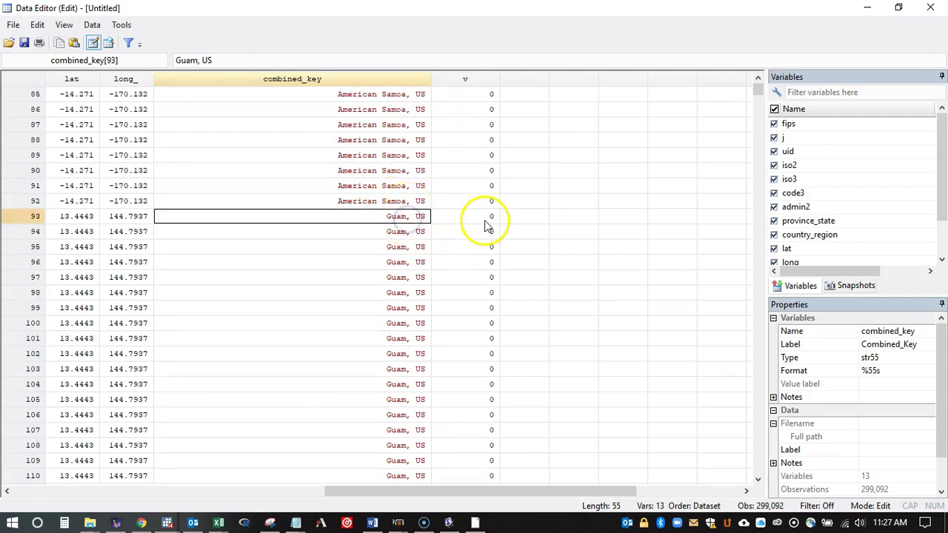
{"action": "scroll", "coordinate": [488, 225], "scroll_direction": "down", "scroll_amount": 5}
{"action": "scroll", "coordinate": [488, 225], "scroll_direction": "down", "scroll_amount": 13}
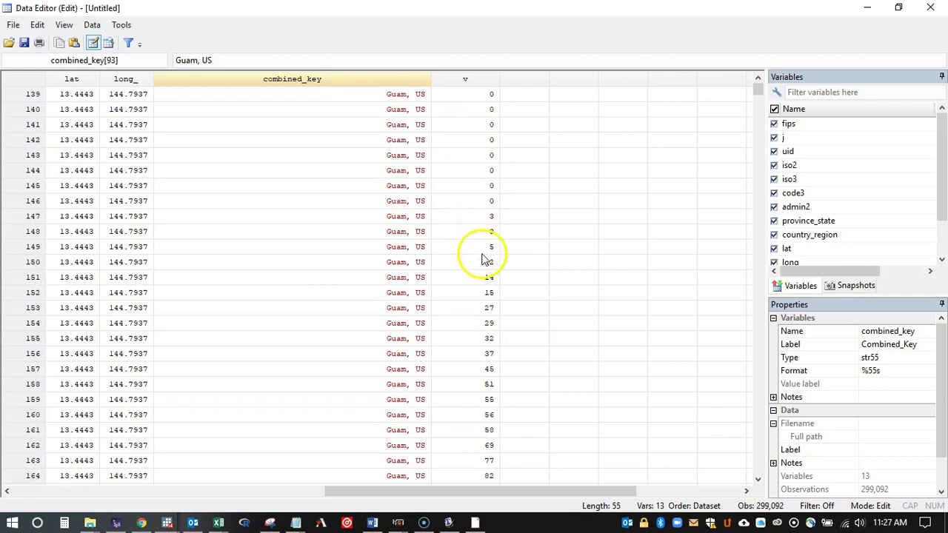
{"action": "scroll", "coordinate": [481, 267], "scroll_direction": "down", "scroll_amount": 9}
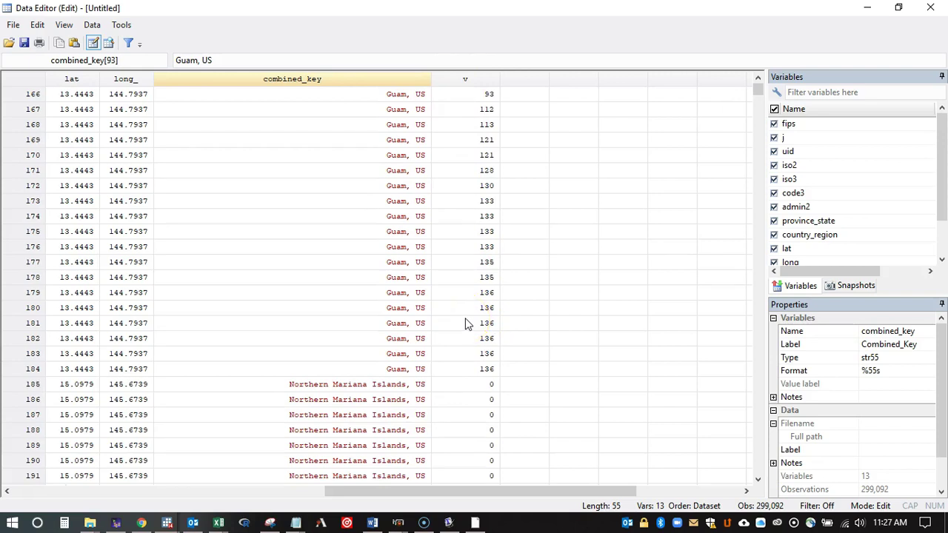
{"action": "scroll", "coordinate": [468, 324], "scroll_direction": "up", "scroll_amount": 6}
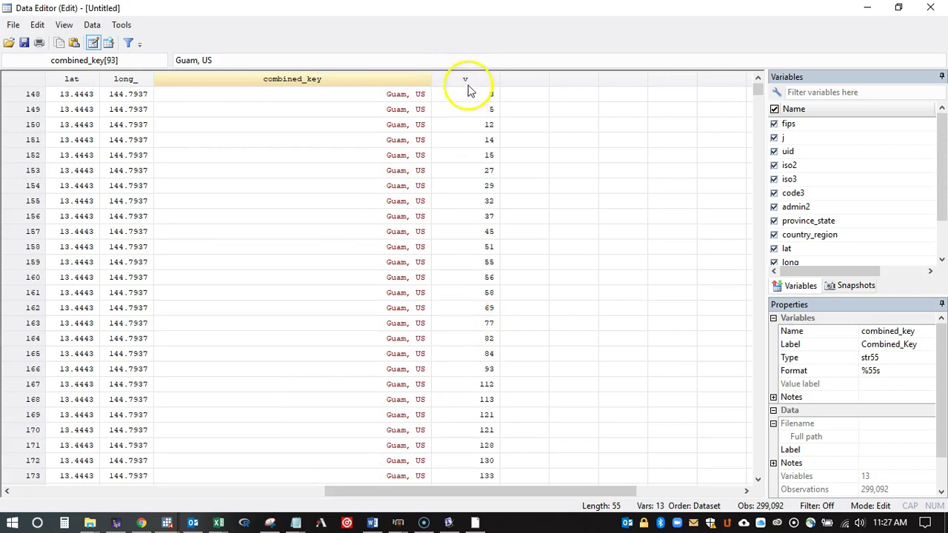
{"action": "scroll", "coordinate": [457, 201], "scroll_direction": "up", "scroll_amount": 12}
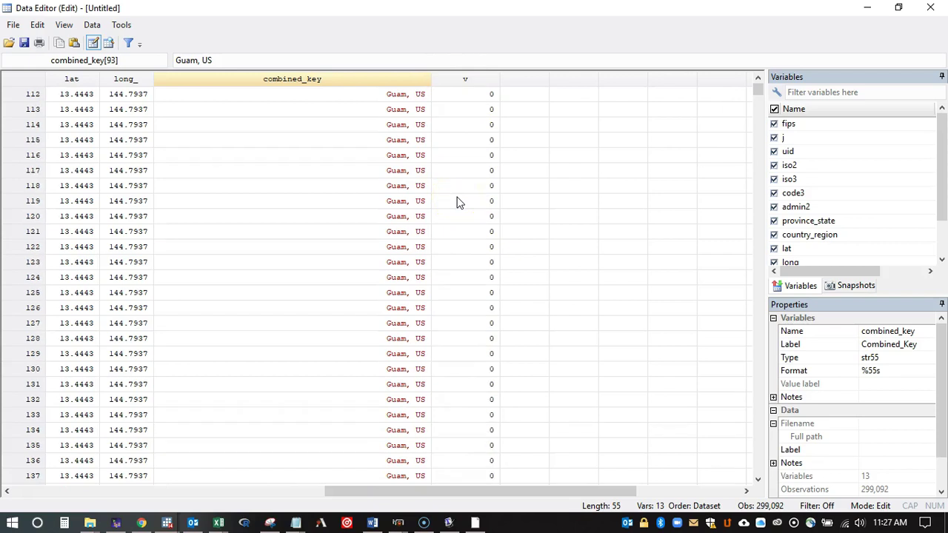
{"action": "scroll", "coordinate": [457, 200], "scroll_direction": "up", "scroll_amount": 12}
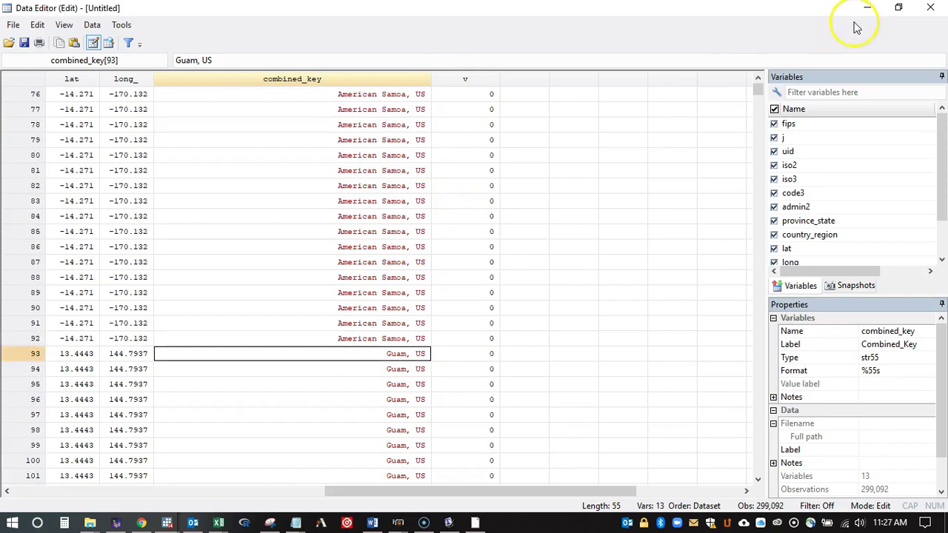
{"action": "left_click", "coordinate": [931, 9]}
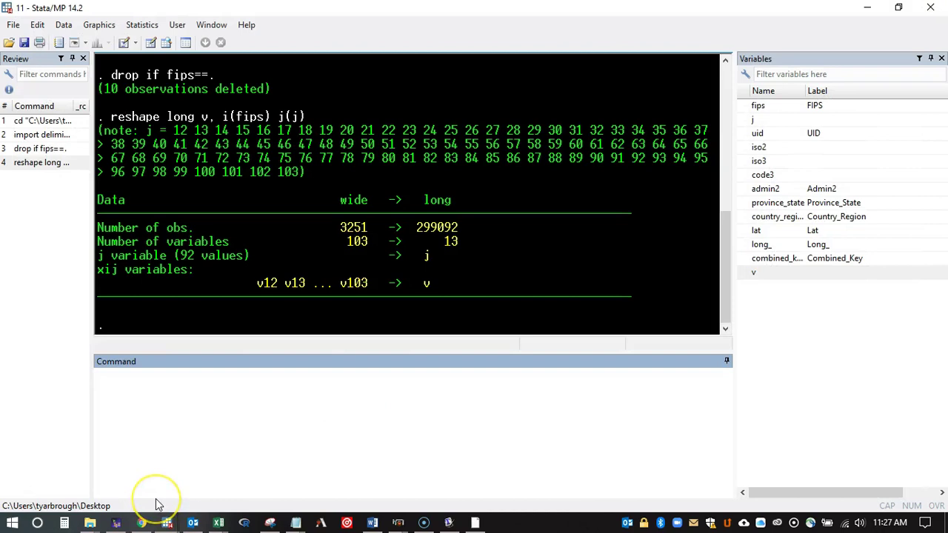
Step: Rename the stacked daily case-count variable from v to cases with a rename command
{"action": "type", "text": "rnname "}
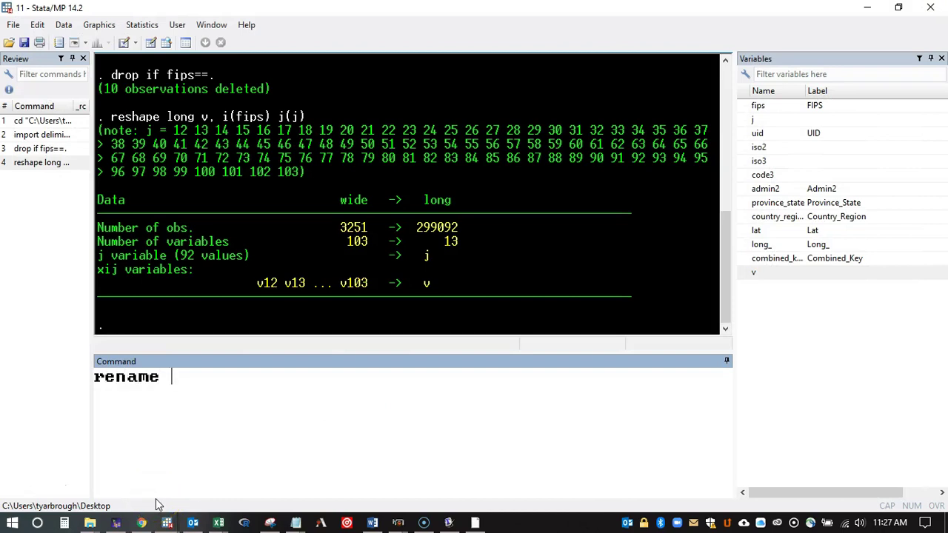
{"action": "type", "text": "v cases"}
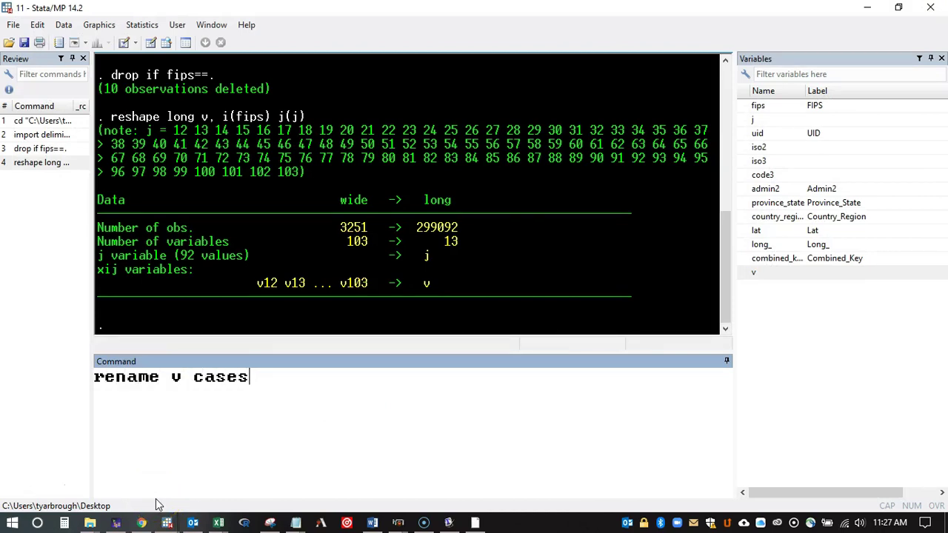
{"action": "key", "text": "Return"}
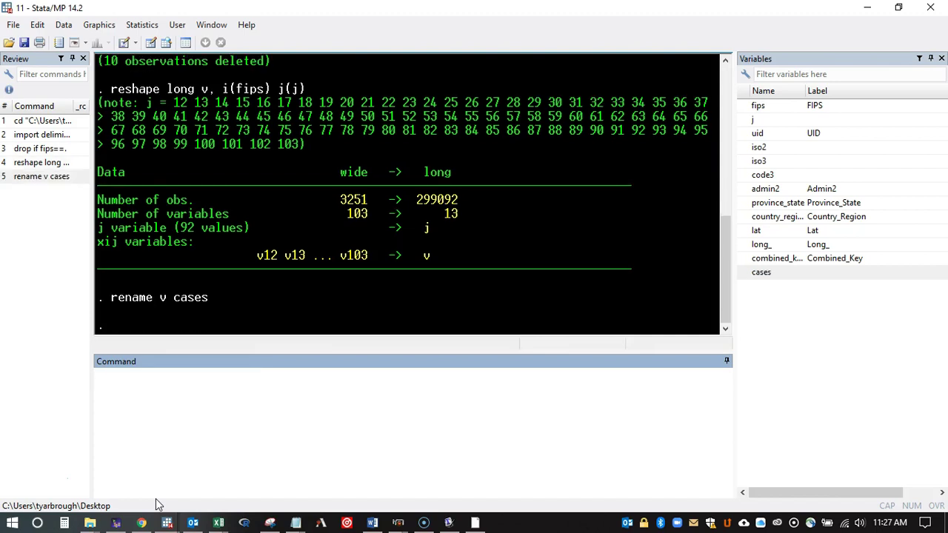